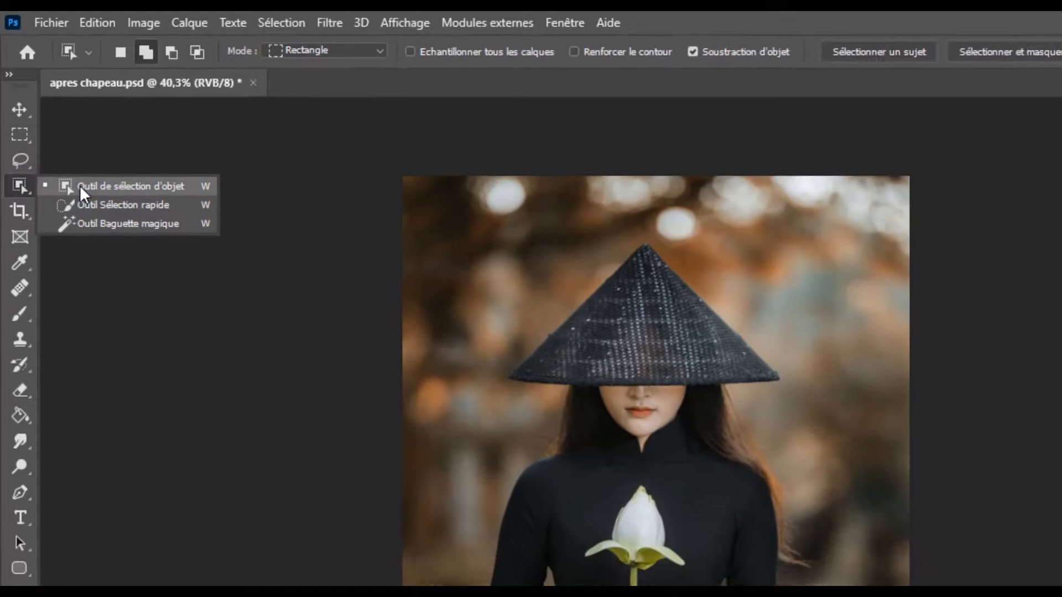
# - Select the whole woman with the Object Selection tool, and add her missing hair above the shoulder using Quick Selection
pyautogui.click(85, 198)
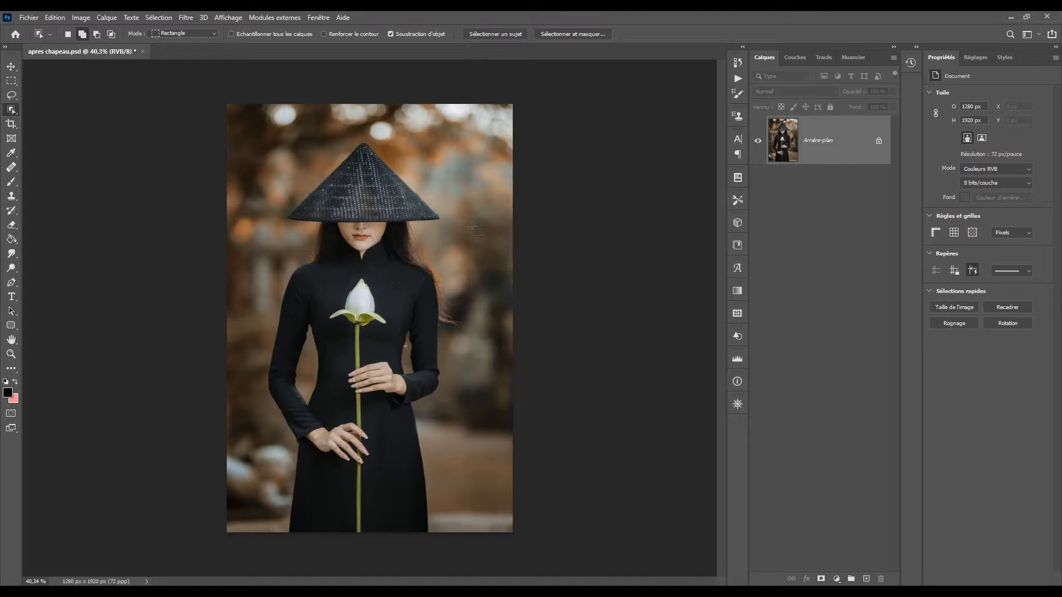
pyautogui.moveTo(254, 129); pyautogui.dragTo(548, 533)
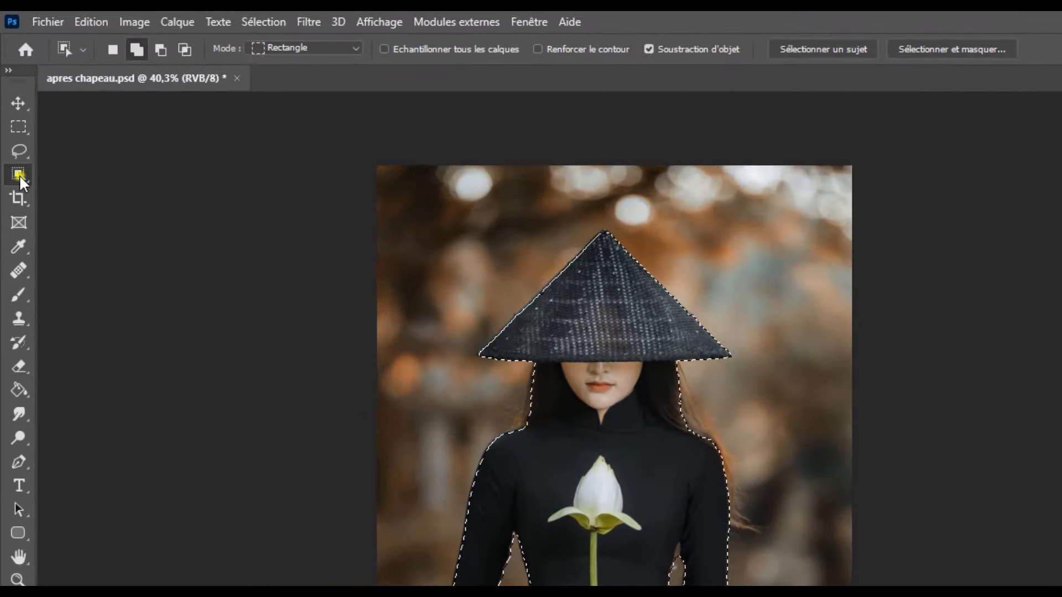
pyautogui.click(14, 131)
pyautogui.click(65, 193)
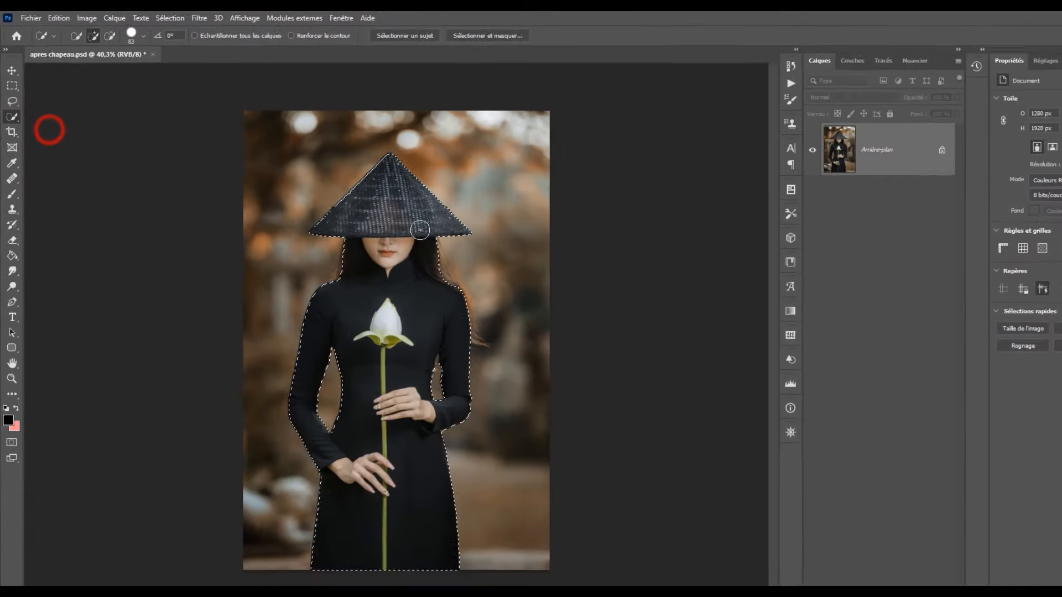
pyautogui.scroll(5, 419, 269)
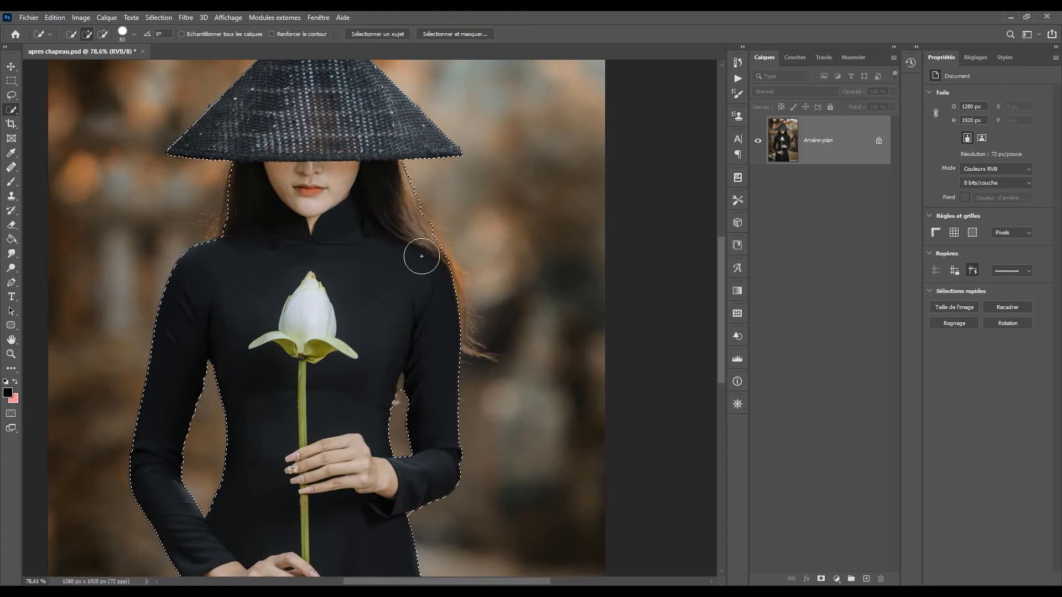
pyautogui.click(239, 214)
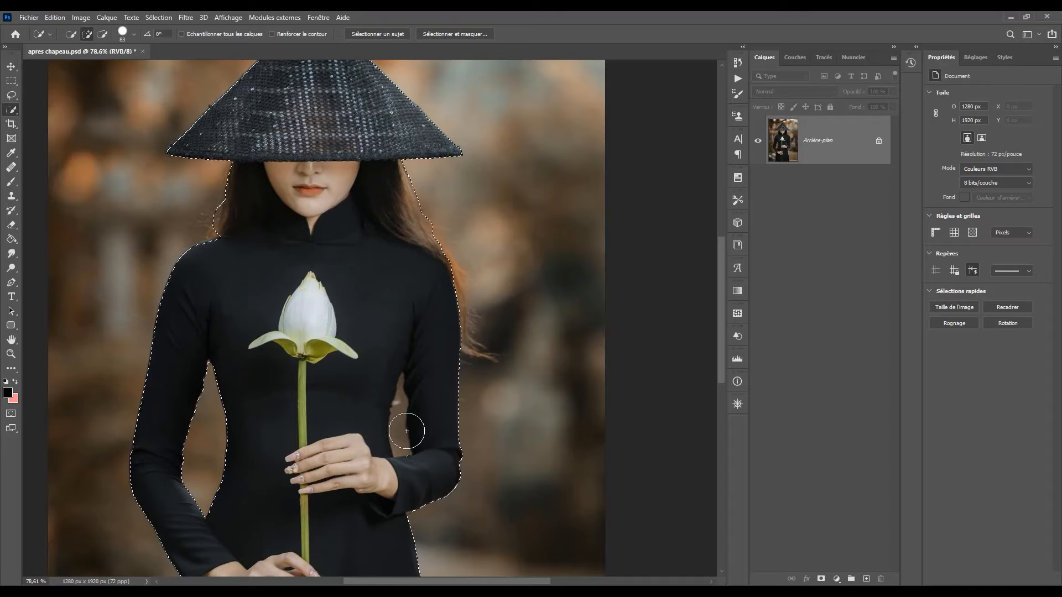
# - Subtract the background gap between the sleeve and waist from the selection, using a 30 px Quick Selection brush
pyautogui.press('alt')
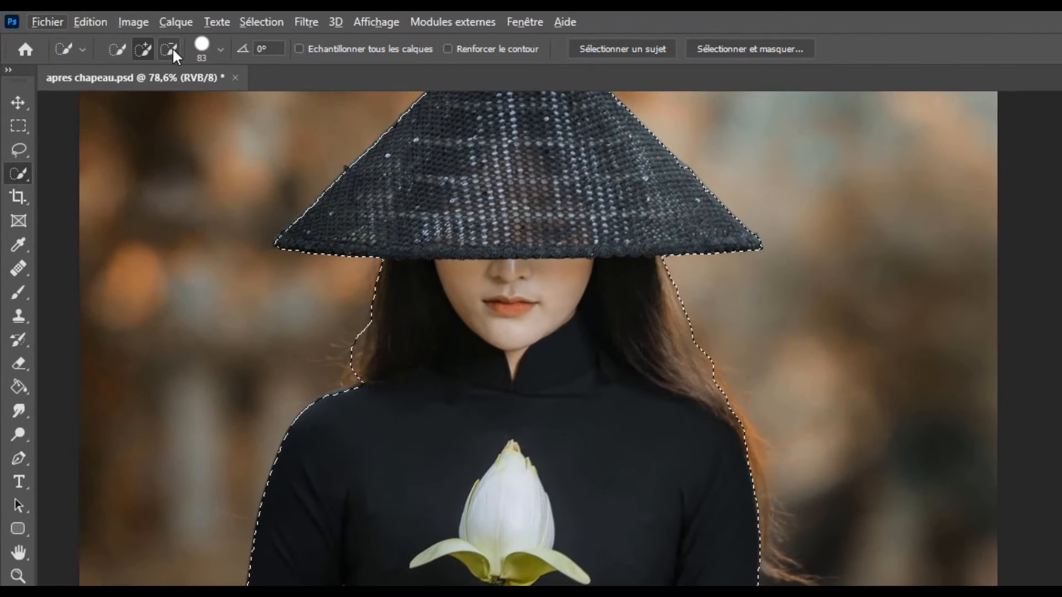
pyautogui.click(171, 47)
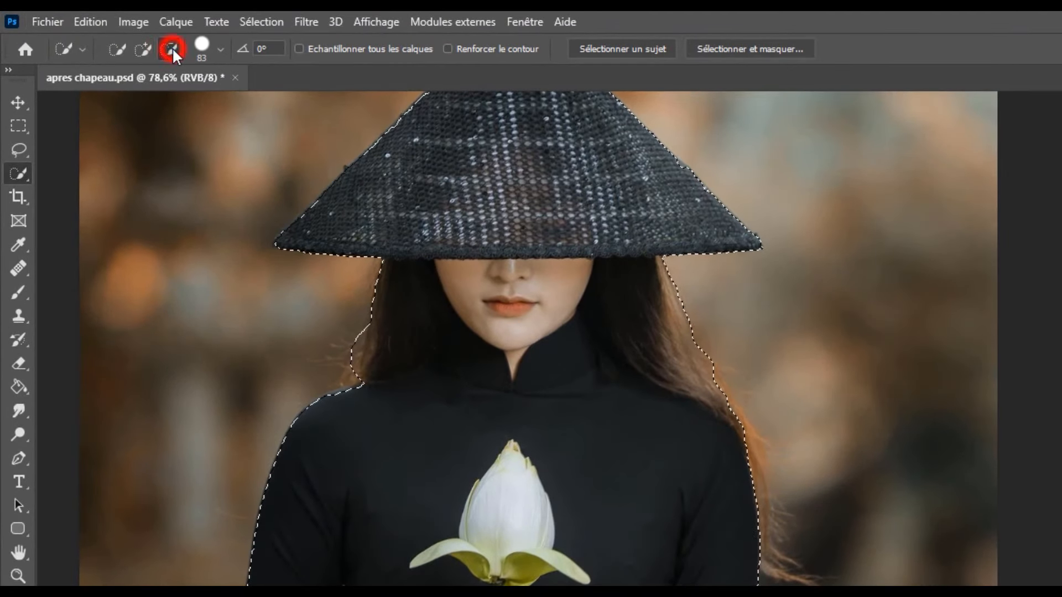
pyautogui.click(219, 47)
pyautogui.moveTo(165, 93); pyautogui.dragTo(146, 97)
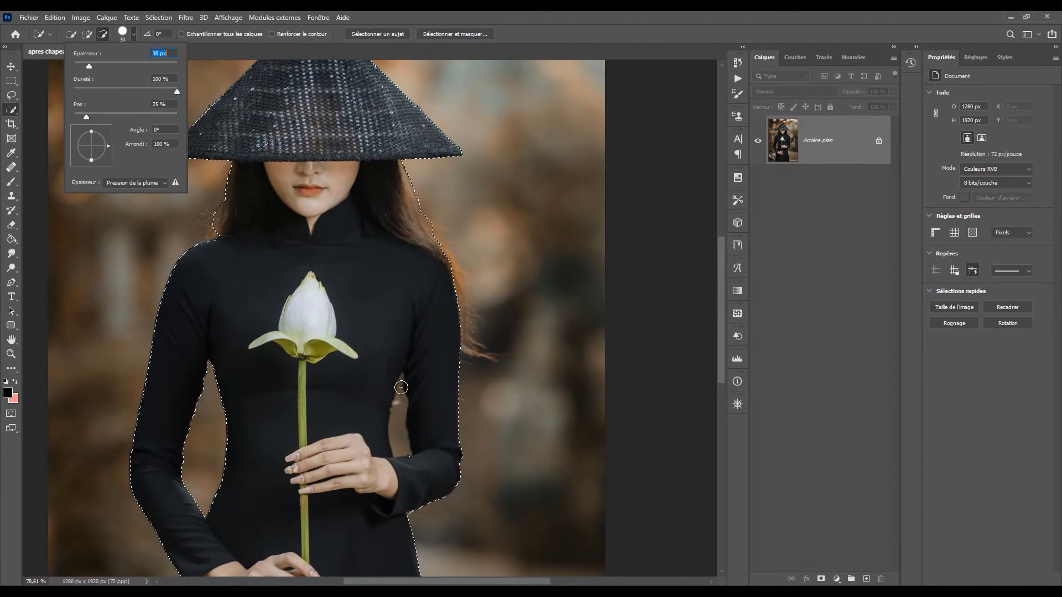
pyautogui.click(397, 399)
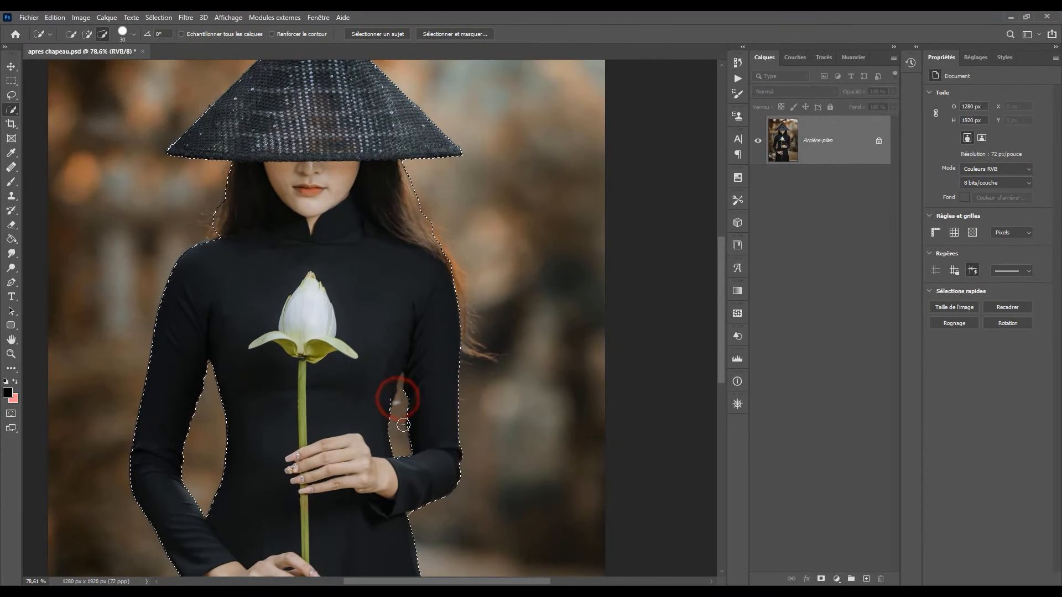
# - Add the missing dress and sleeve edges back to the selection around the gap between arm and waist
pyautogui.scroll(3, 408, 427)
pyautogui.scroll(3, 412, 429)
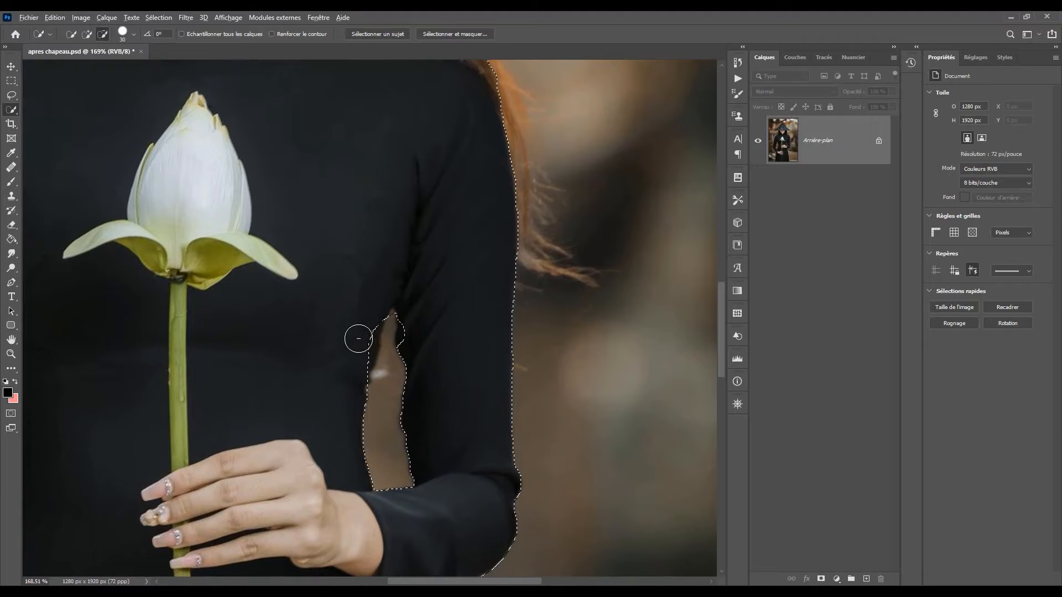
pyautogui.click(86, 33)
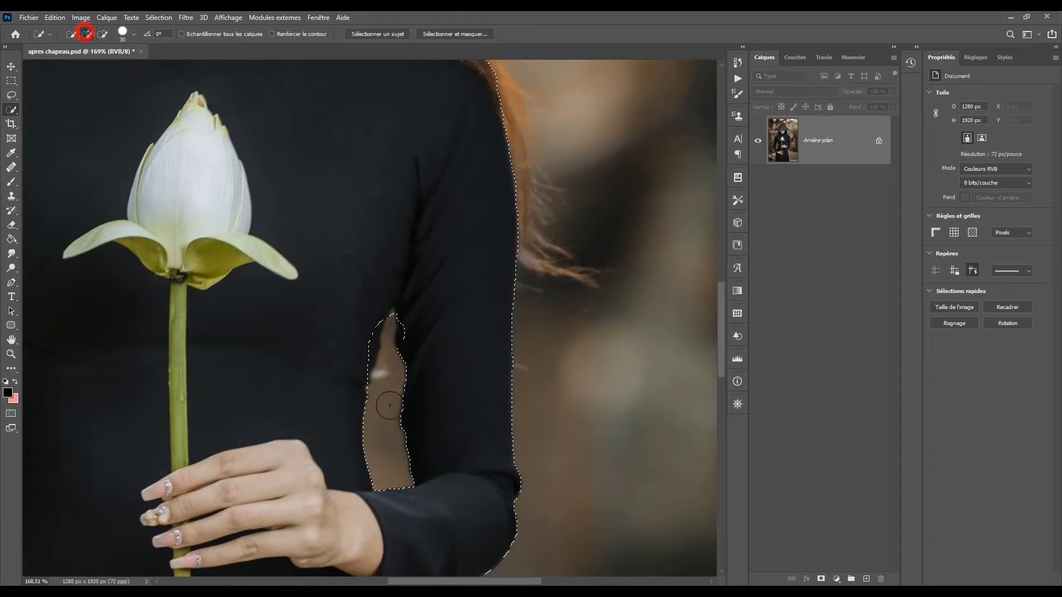
pyautogui.click(365, 339)
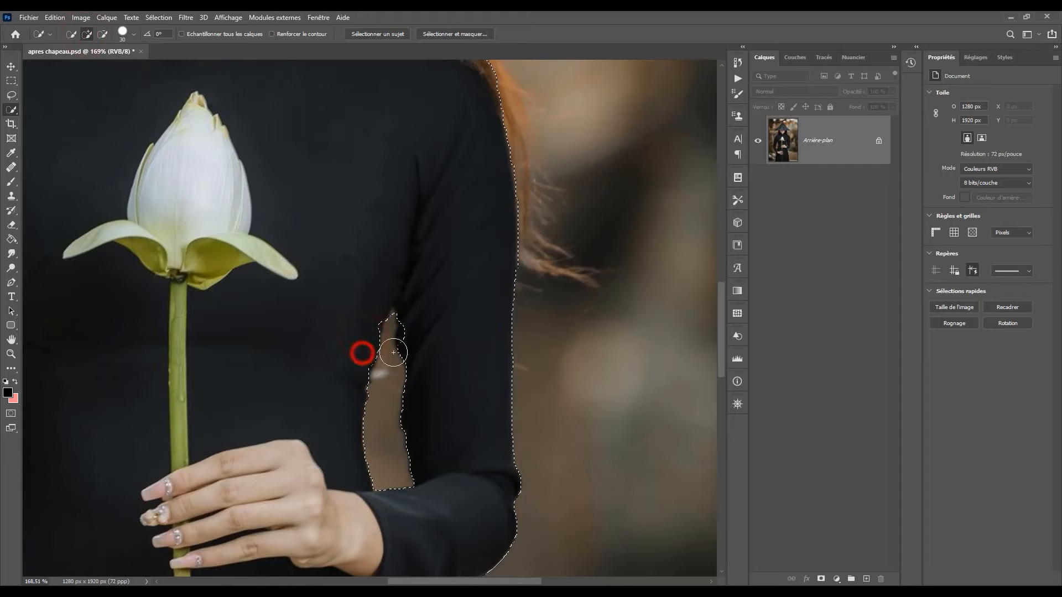
pyautogui.click(412, 332)
pyautogui.click(397, 300)
# - Copy the selected woman onto a new layer and hide the Arrière-plan layer
pyautogui.keyDown('alt'); pyautogui.scroll(-2, 485, 380); pyautogui.keyUp('alt')
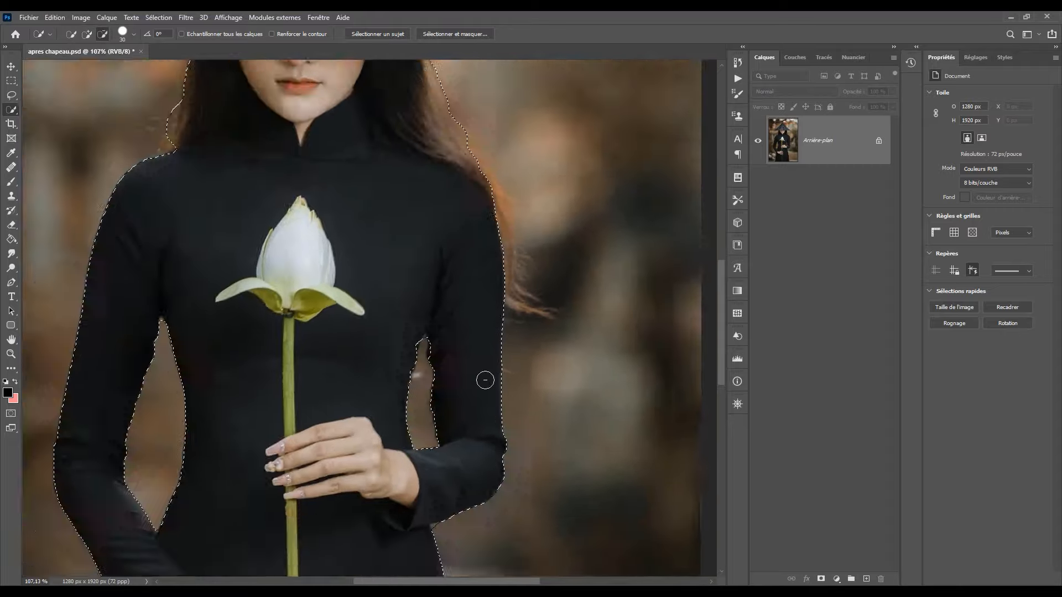
pyautogui.keyDown('alt'); pyautogui.scroll(-5, 485, 380); pyautogui.keyUp('alt')
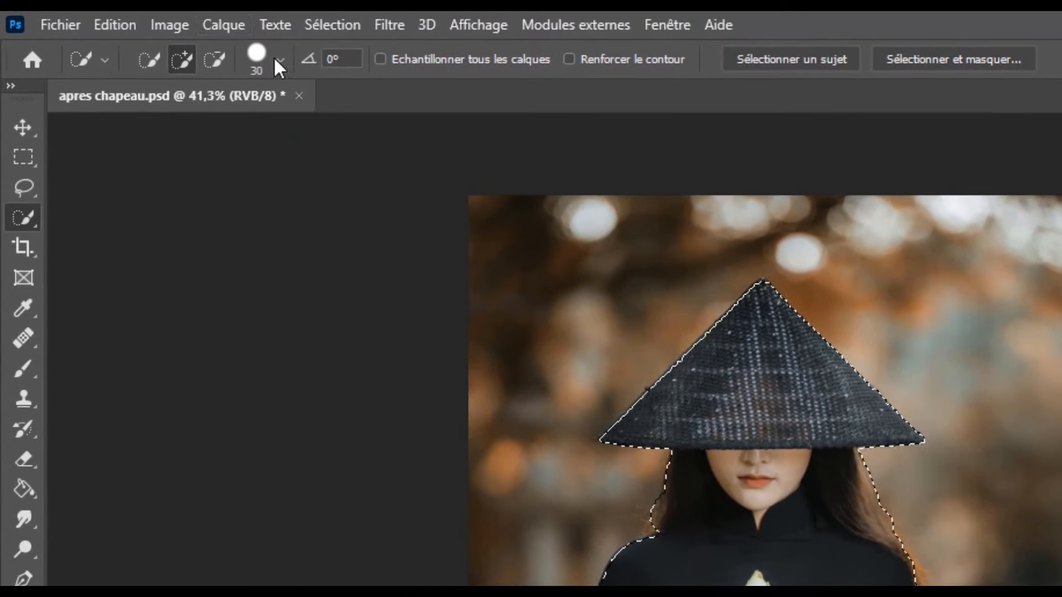
pyautogui.click(106, 17)
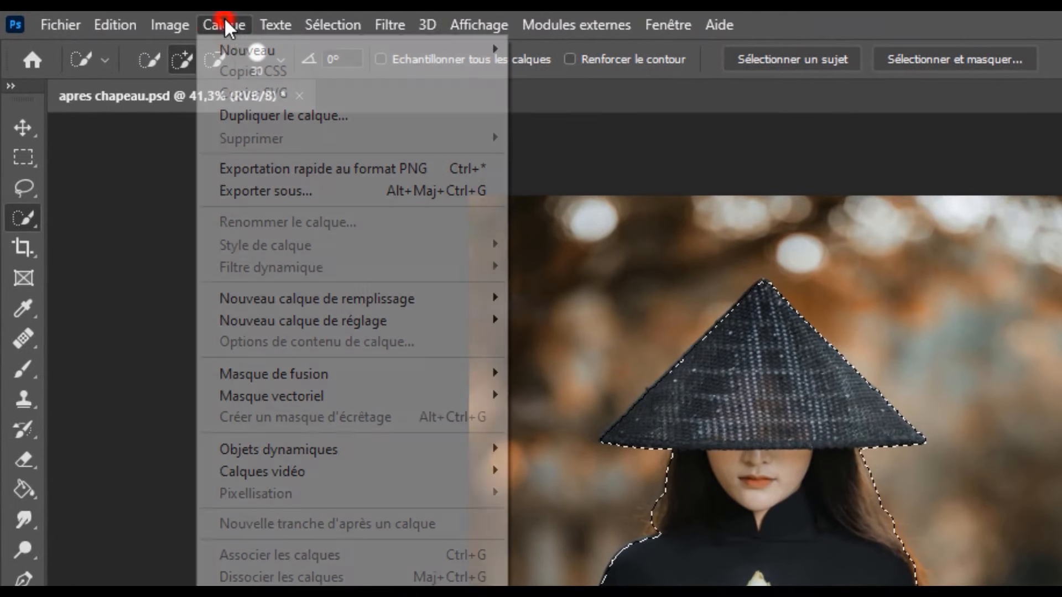
pyautogui.moveTo(243, 45)
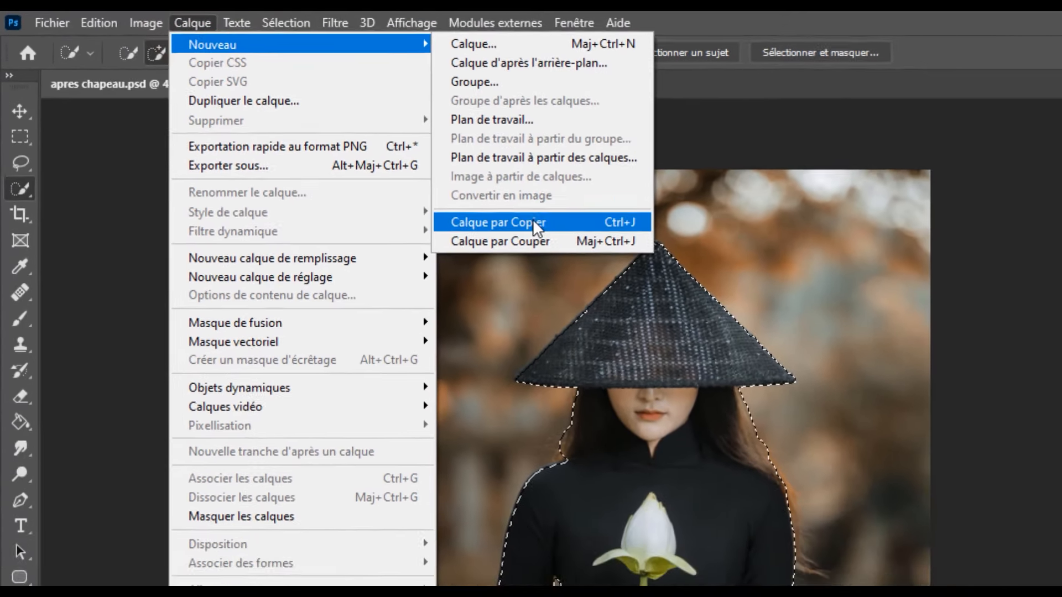
pyautogui.click(620, 255)
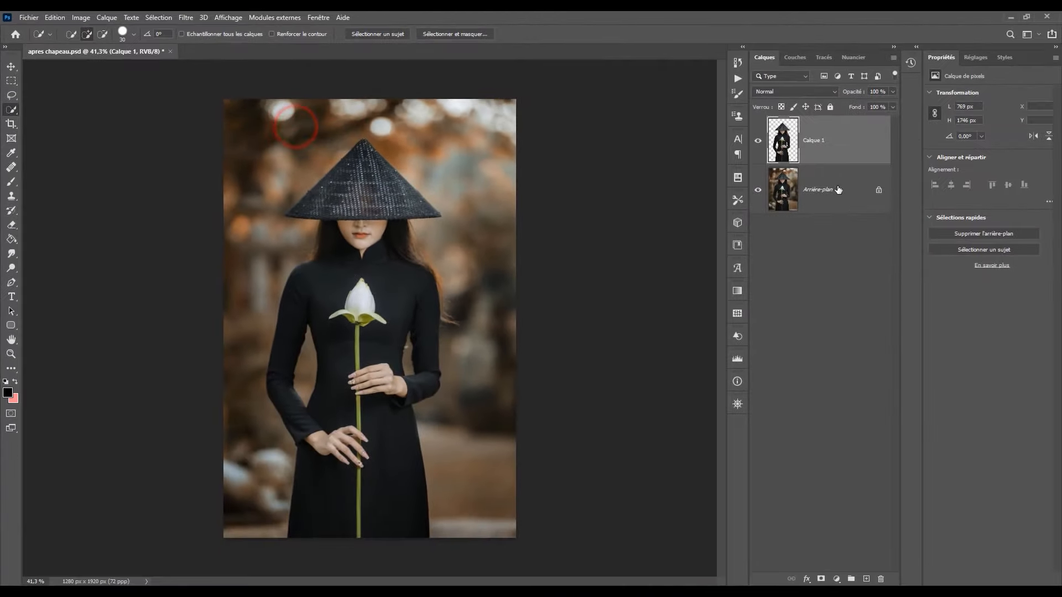
pyautogui.click(758, 190)
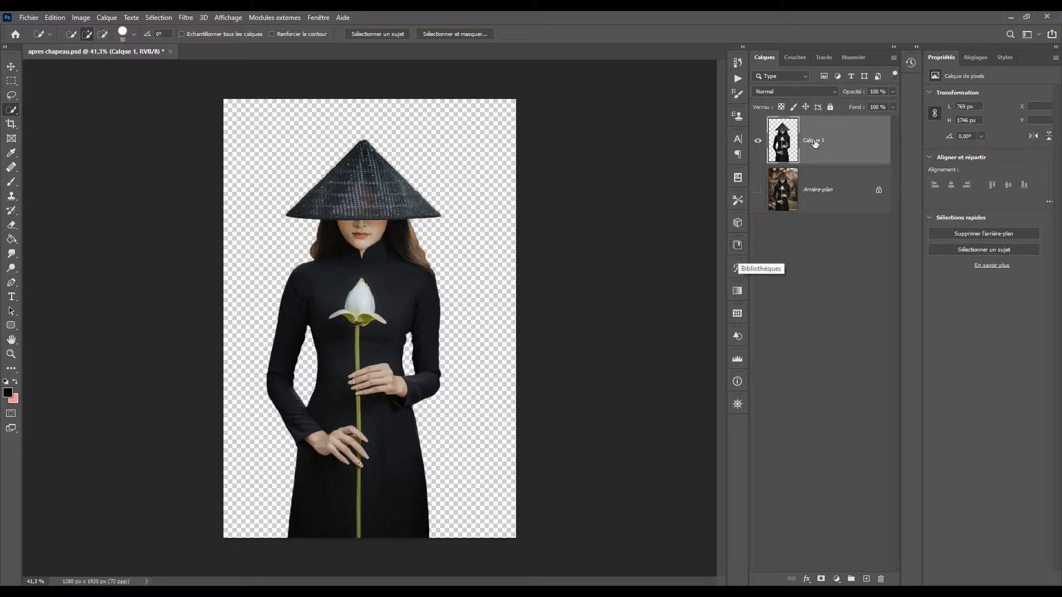
# - Load the woman cut-out as a selection and subtract everything except the hat with a 77 px Quick Selection brush
pyautogui.keyDown('ctrl'); pyautogui.click(786, 143); pyautogui.keyUp('ctrl')
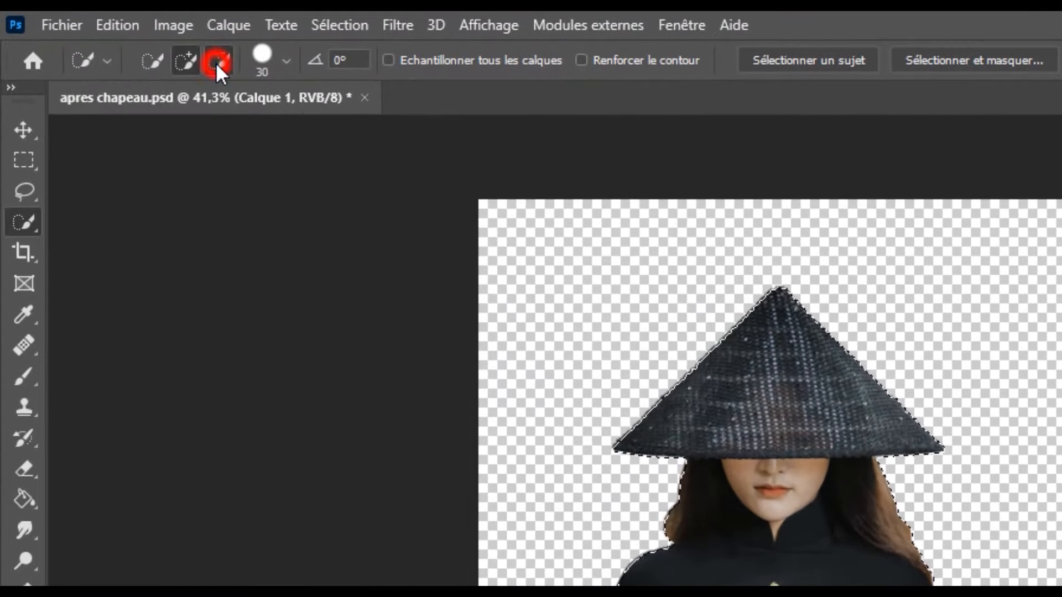
pyautogui.click(216, 62)
pyautogui.click(285, 61)
pyautogui.click(242, 123)
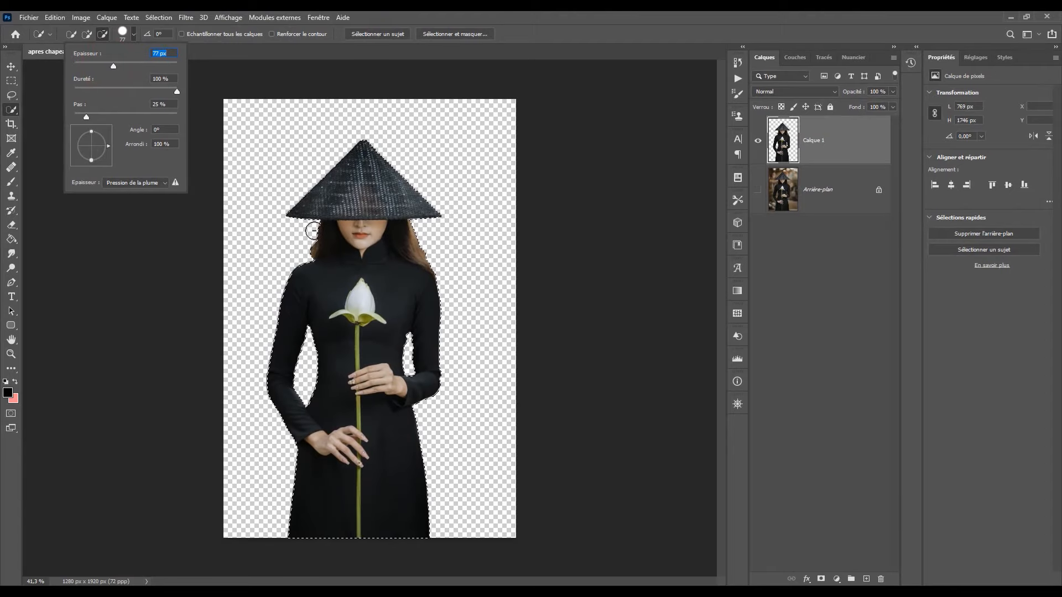
pyautogui.click(313, 231)
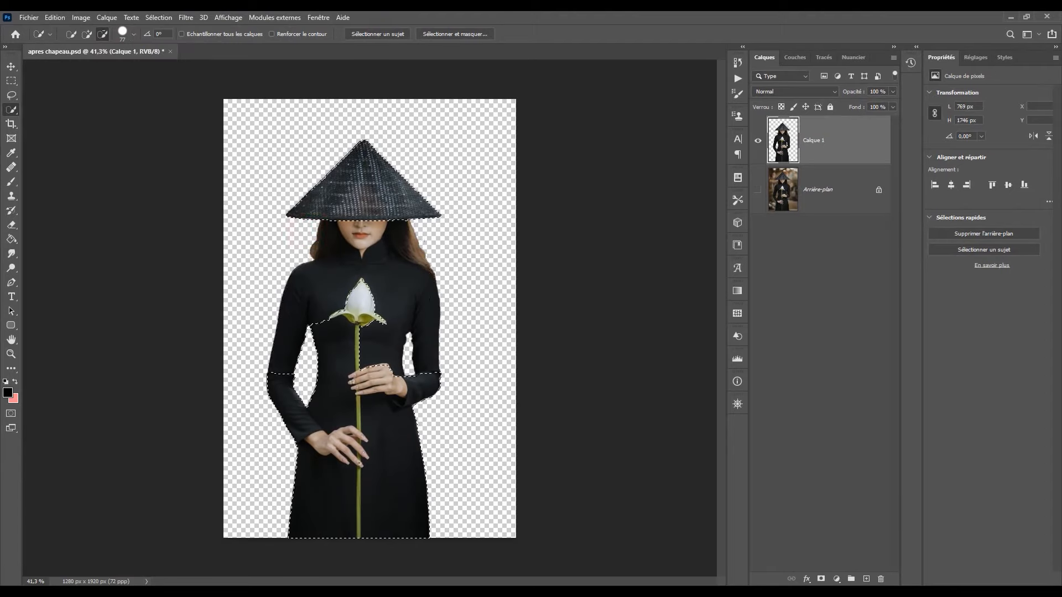
pyautogui.moveTo(429, 299)
pyautogui.mouseDown()
pyautogui.moveTo(332, 439)
pyautogui.moveTo(268, 483)
pyautogui.mouseUp()
pyautogui.click(411, 232)
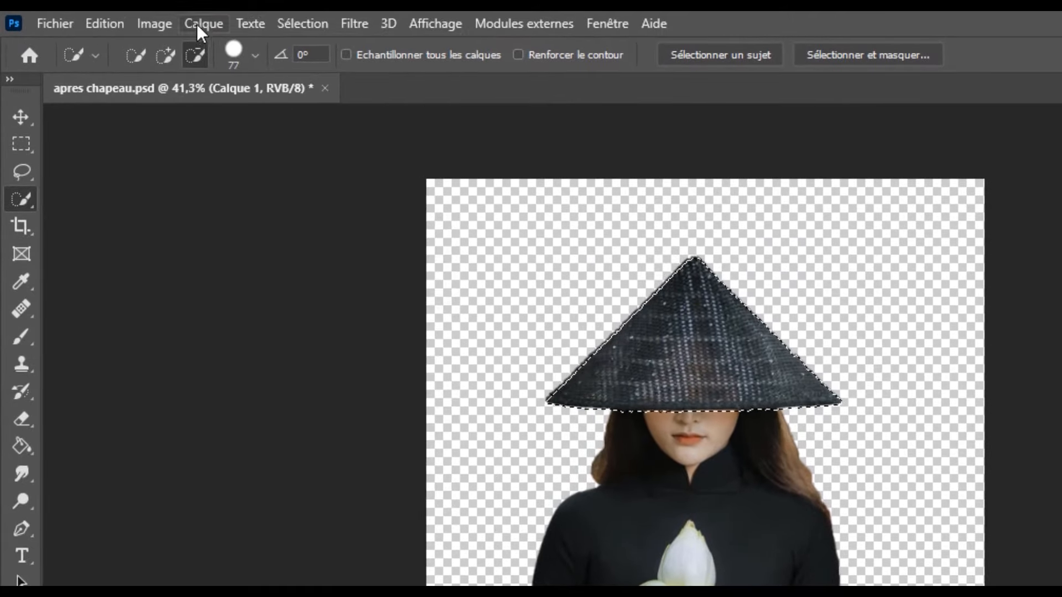
# - Copy the selected hat onto its own new layer
pyautogui.click(104, 18)
pyautogui.moveTo(250, 44)
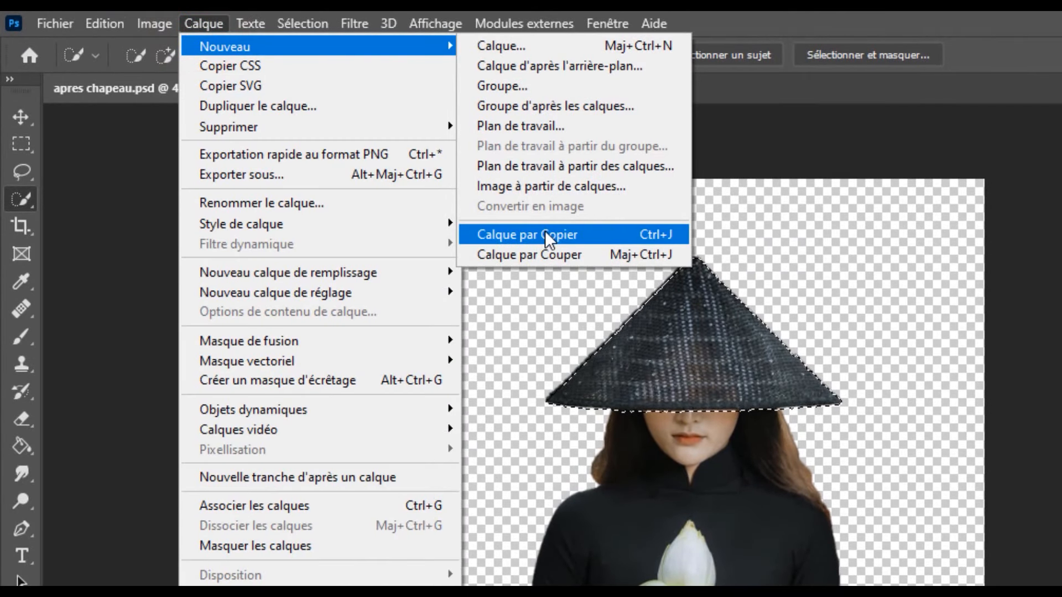
pyautogui.click(545, 232)
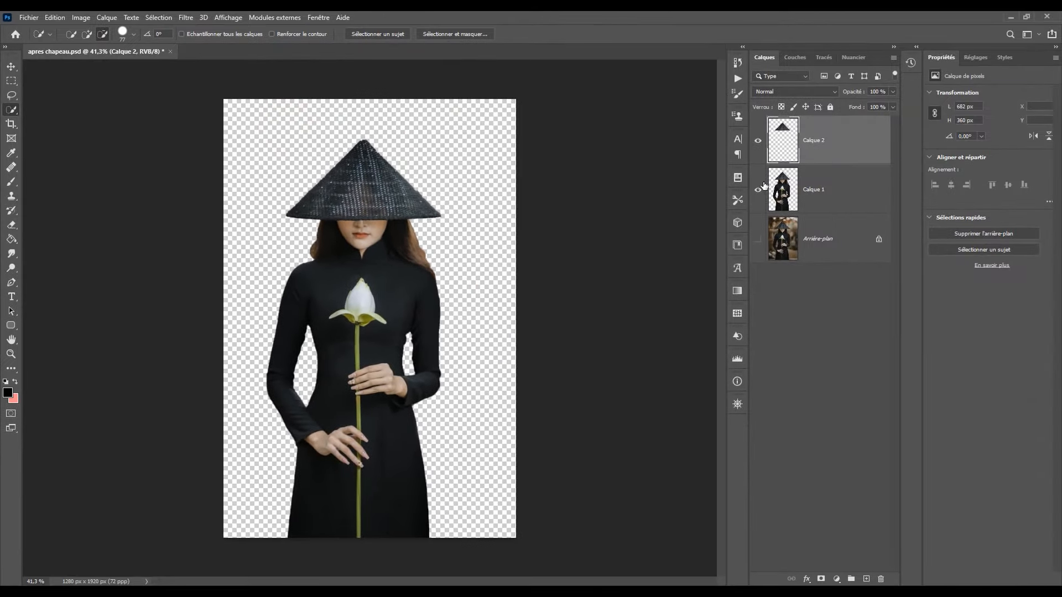
# - Hide the hat and woman cut-out layers, and make the Arrière-plan layer visible and active
pyautogui.click(759, 189)
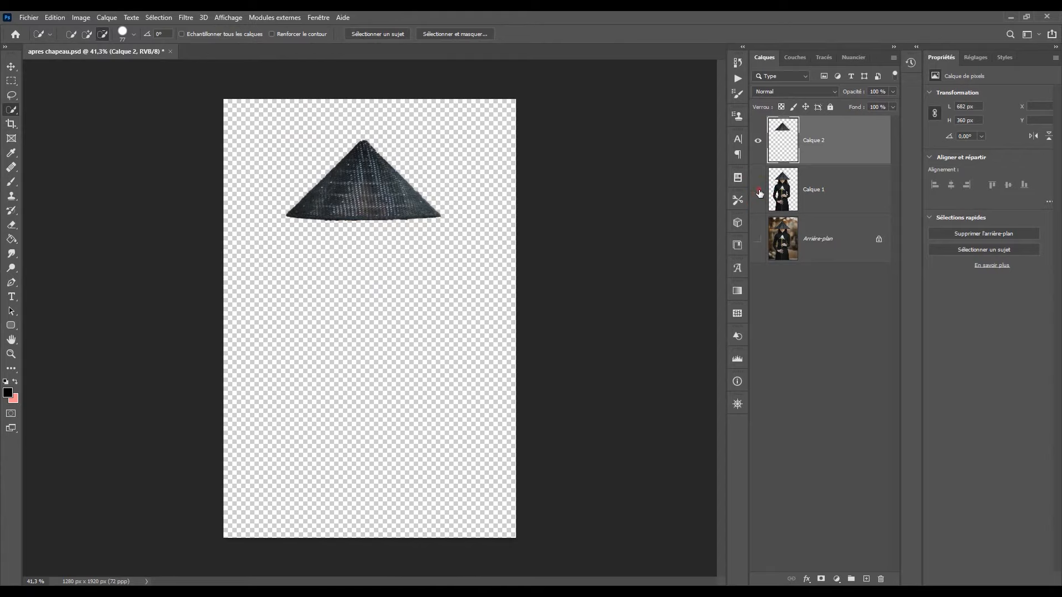
pyautogui.click(760, 191)
pyautogui.click(758, 139)
pyautogui.click(757, 191)
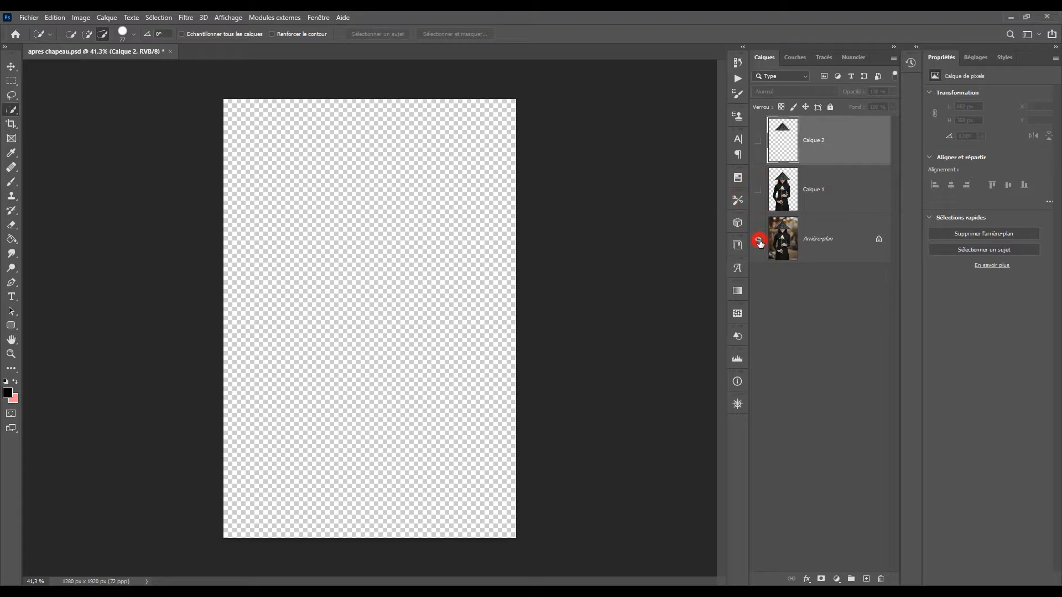
pyautogui.click(759, 241)
pyautogui.click(823, 245)
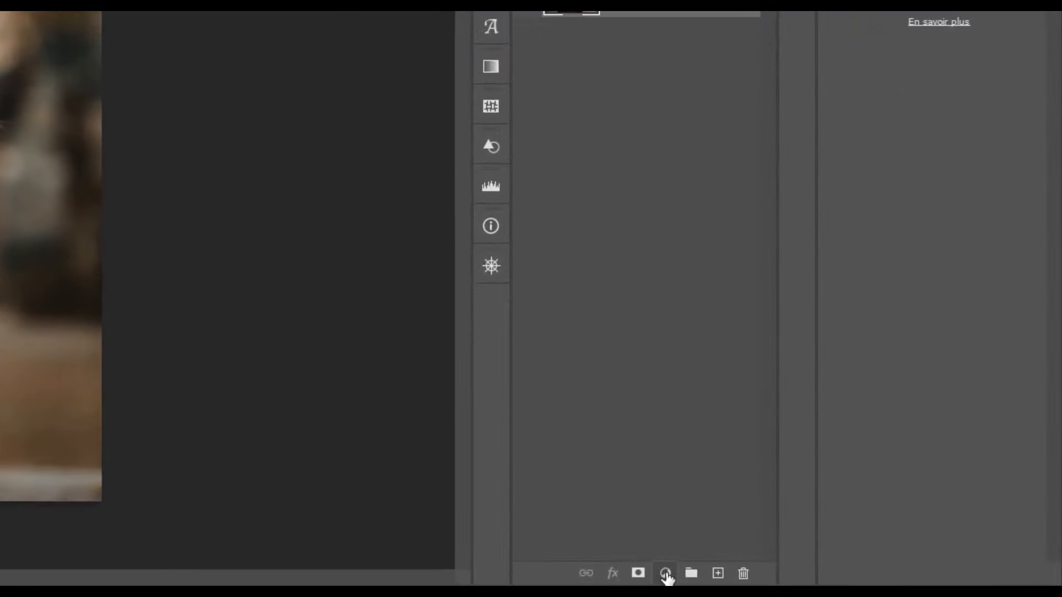
# - Add a Correspondance de couleur adjustment layer above the background and load the Moonlight.3DL 3D LUT
pyautogui.click(665, 573)
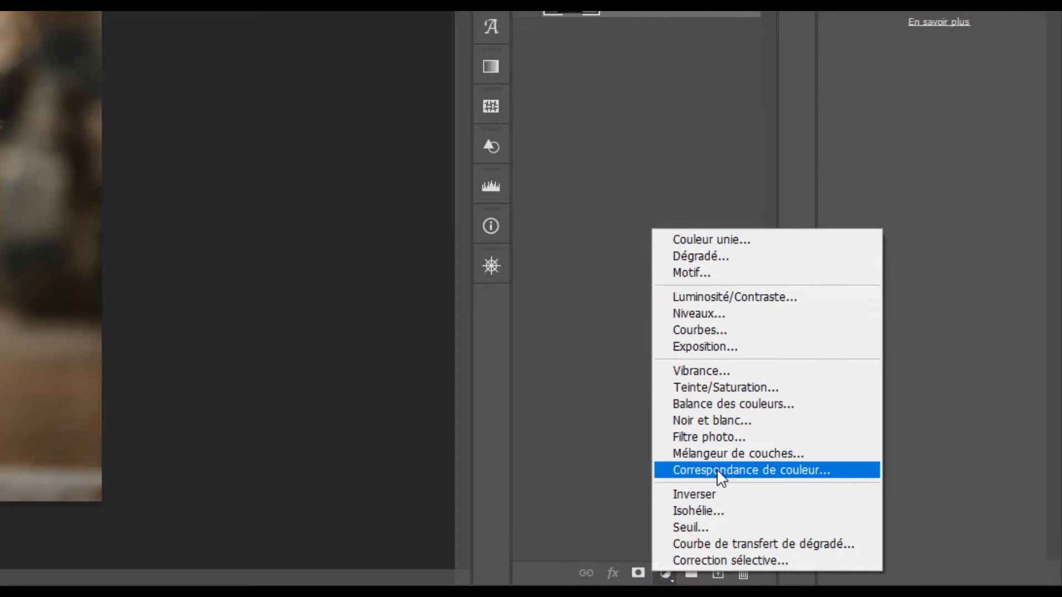
pyautogui.click(613, 486)
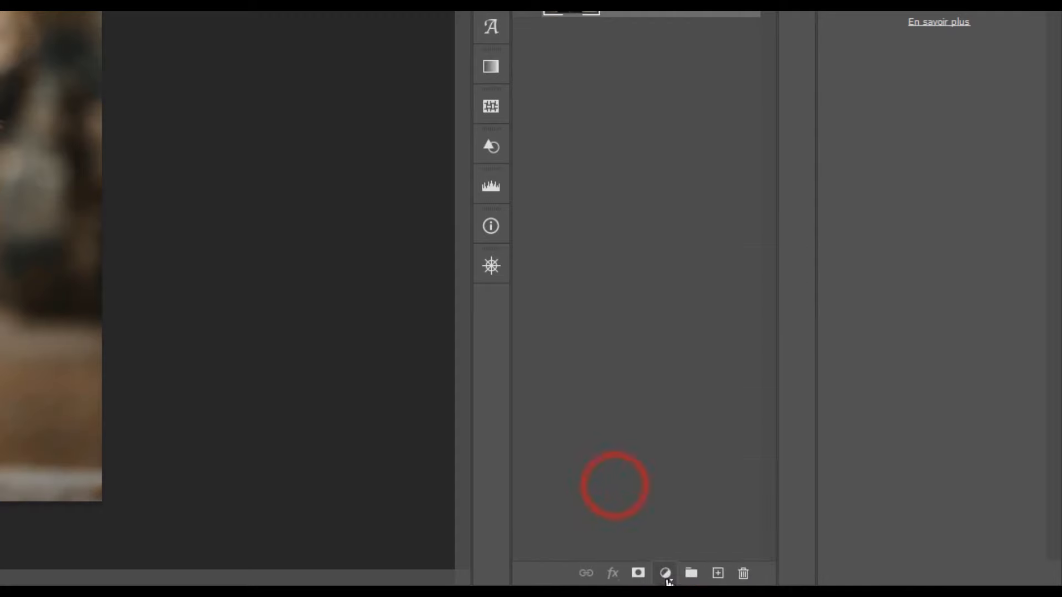
pyautogui.click(667, 575)
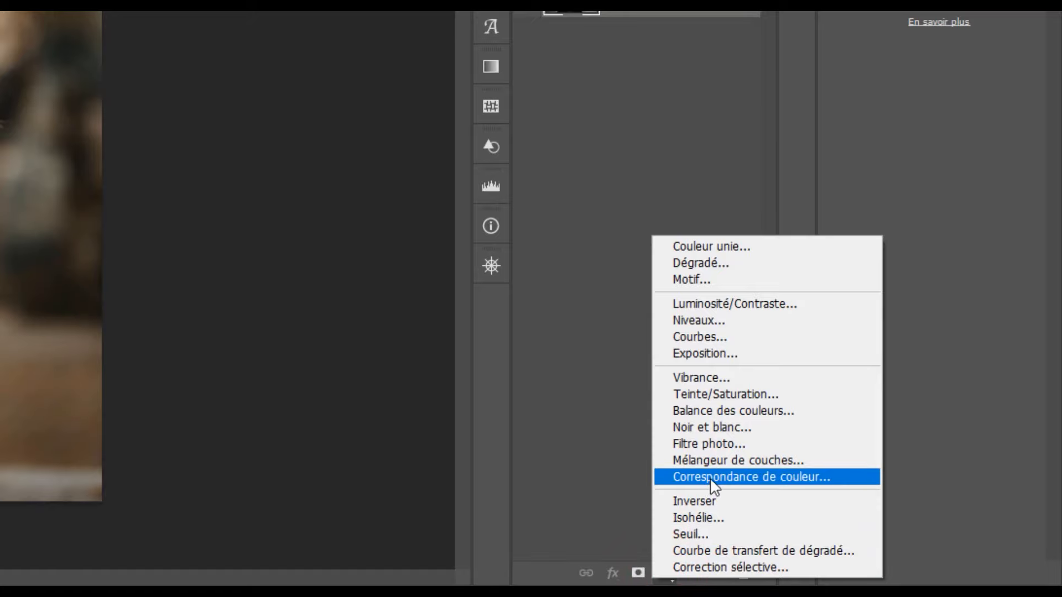
pyautogui.click(714, 479)
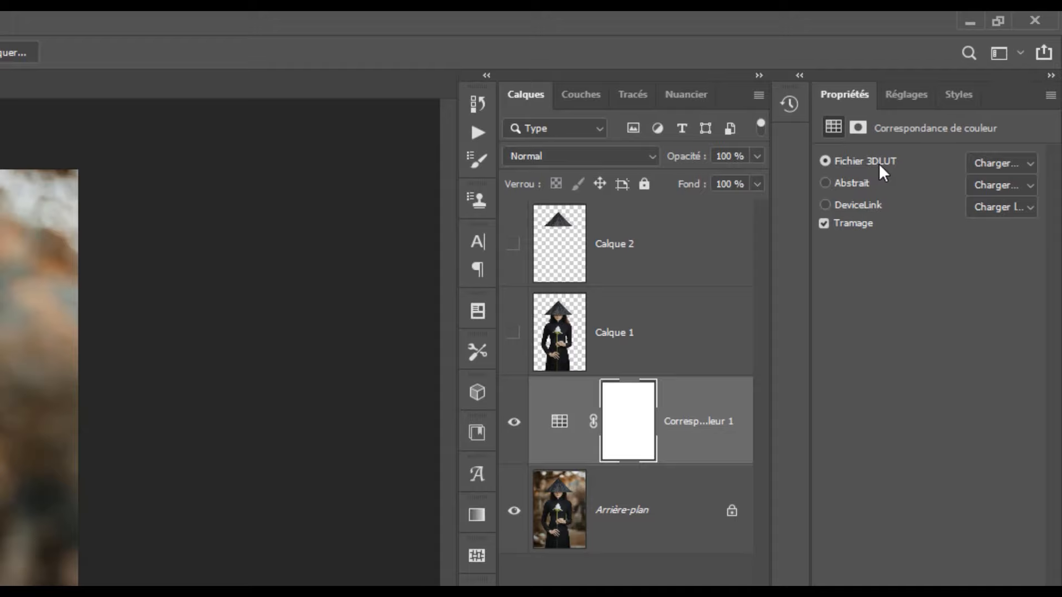
pyautogui.click(1021, 165)
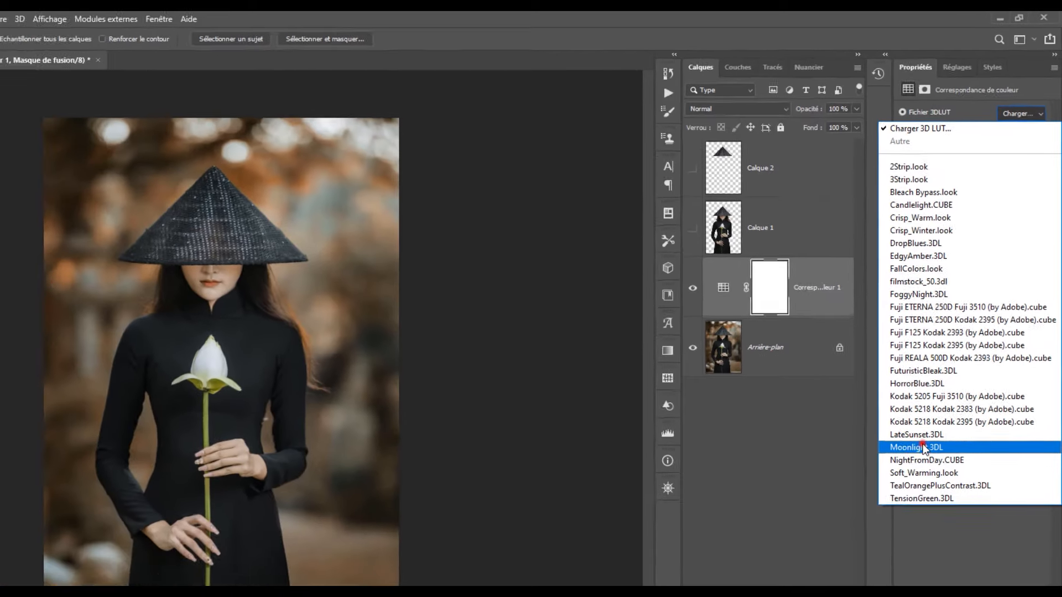
pyautogui.click(906, 506)
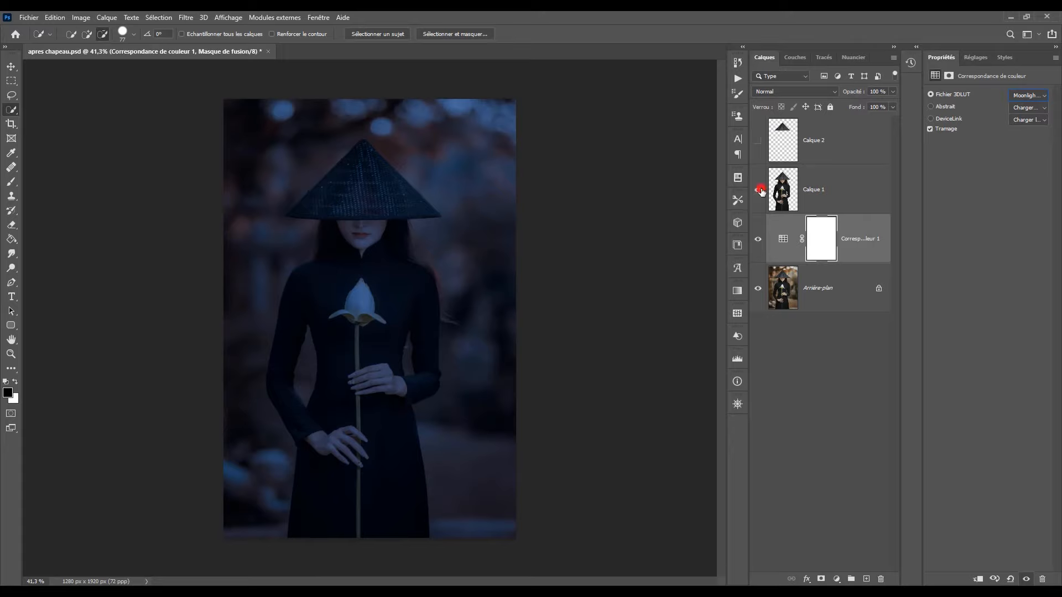
# - Show the woman and hat cut-out layers again, and rename the hat layer "ch"
pyautogui.click(758, 190)
pyautogui.click(757, 140)
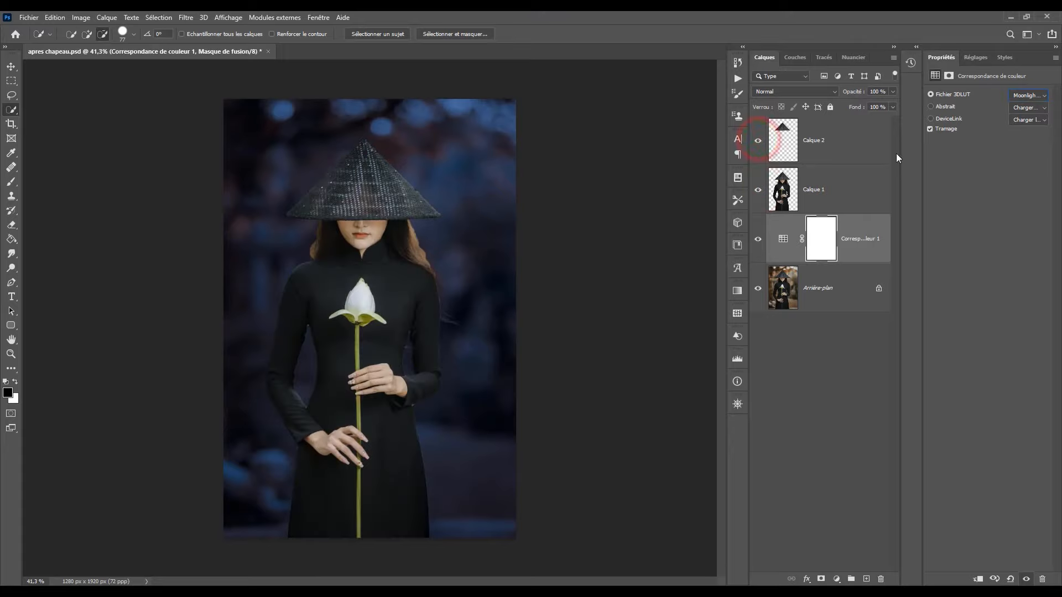
pyautogui.click(795, 139)
pyautogui.click(818, 142)
pyautogui.doubleClick(818, 142)
pyautogui.write('ch')
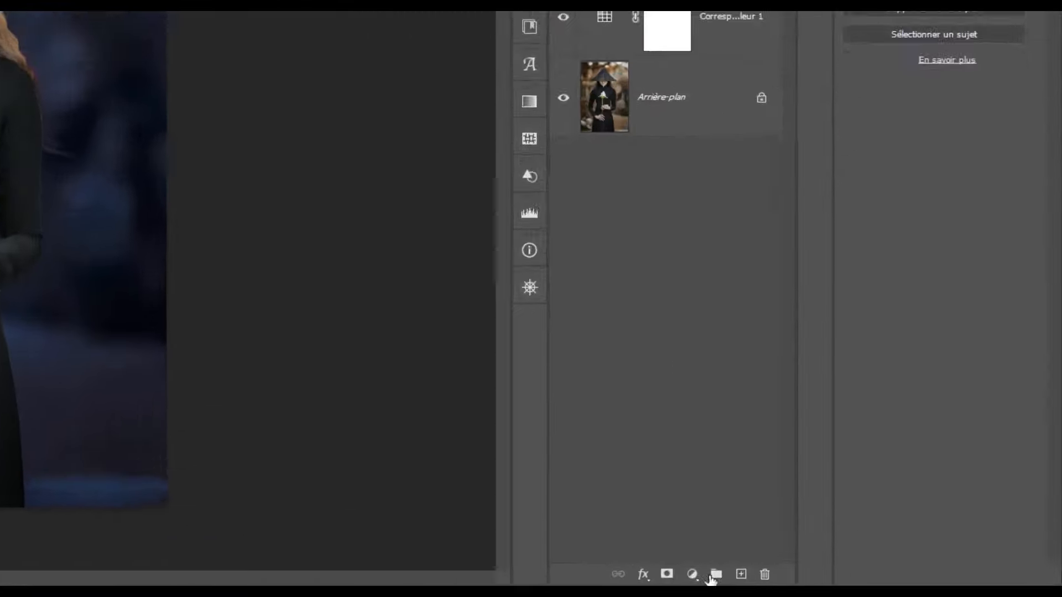
# - Create a new layer group above the other layers and move the chapeau layer into it
pyautogui.click(582, 571)
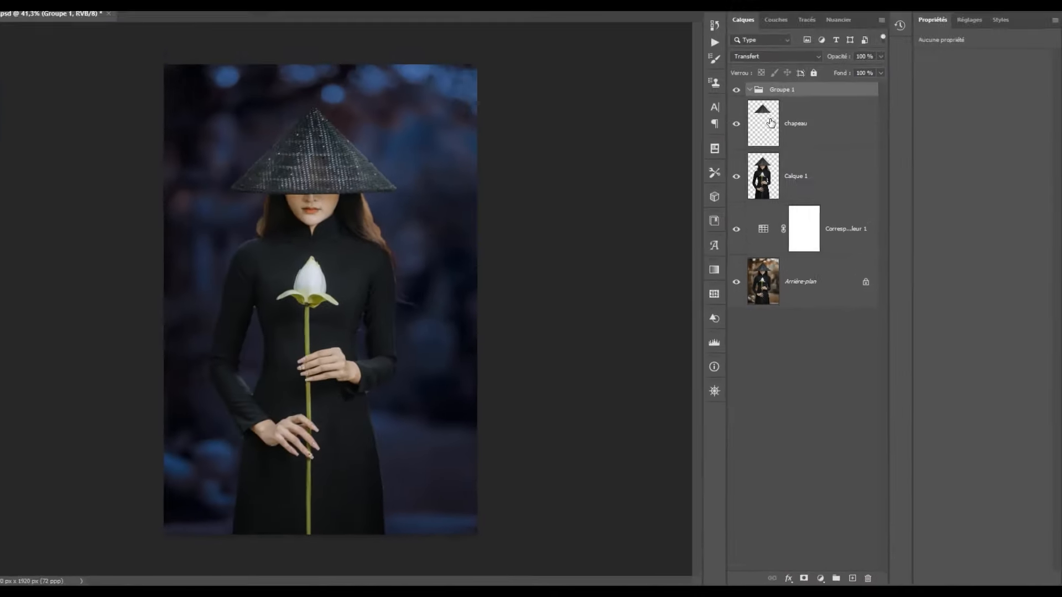
pyautogui.moveTo(770, 123); pyautogui.dragTo(759, 89)
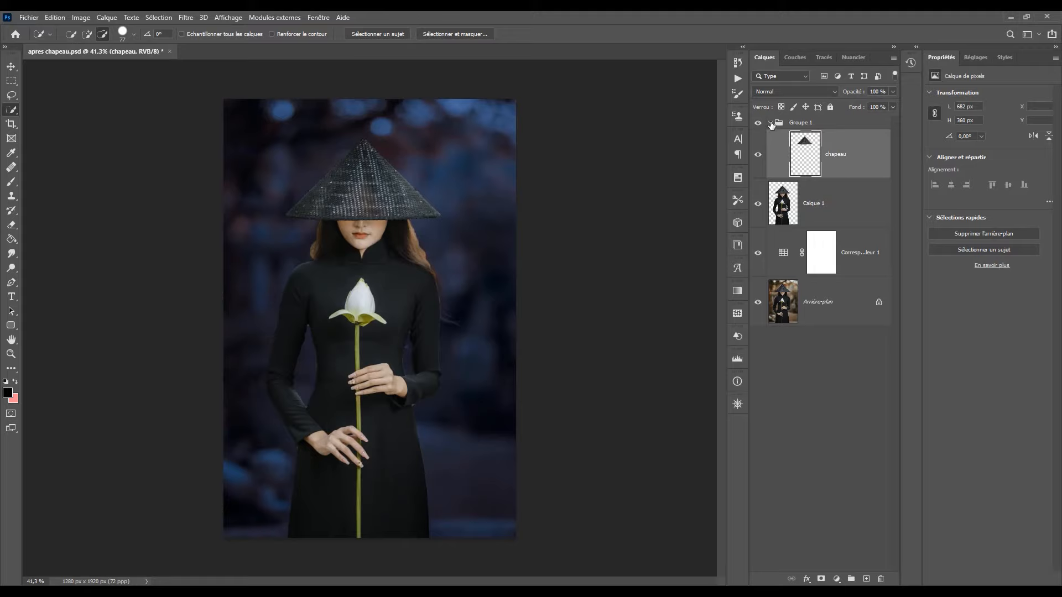
pyautogui.click(769, 122)
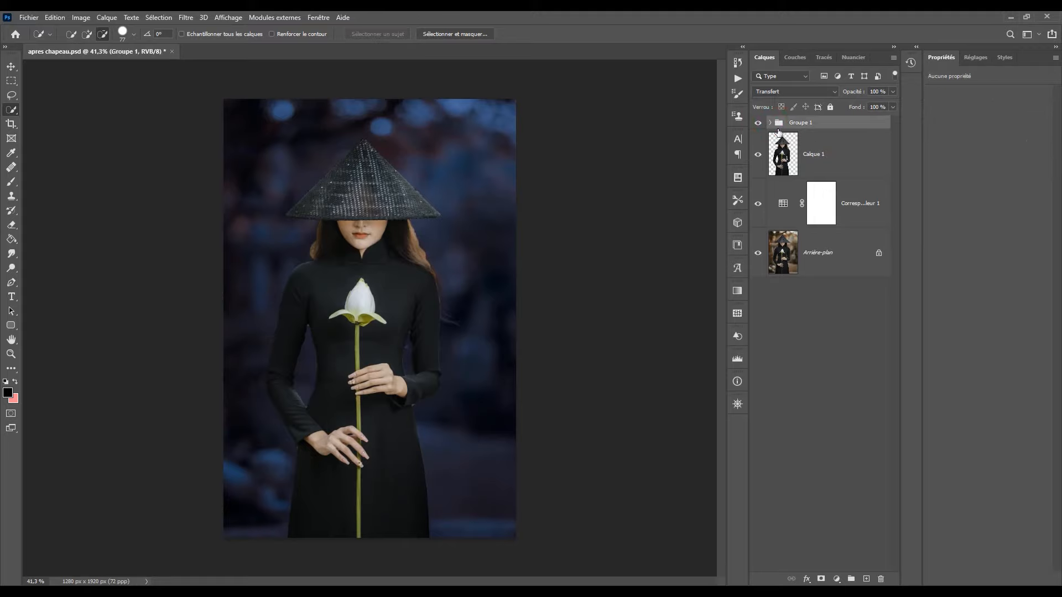
pyautogui.click(771, 123)
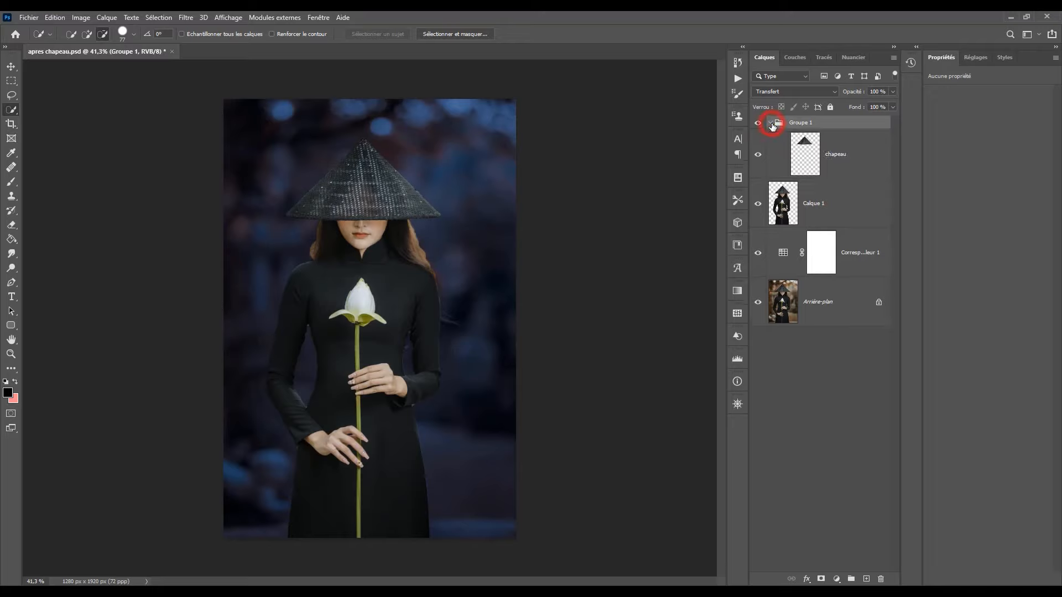
# - Convert the chapeau layer to a smart object and set its blend mode to Densité linéaire - (Ajout)
pyautogui.click(864, 151)
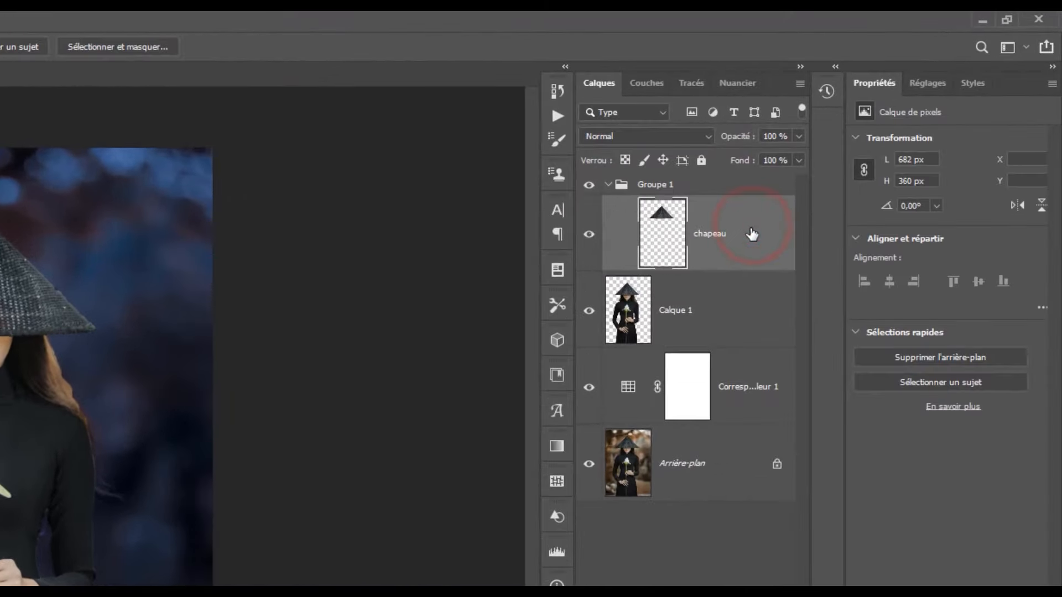
pyautogui.rightClick(751, 233)
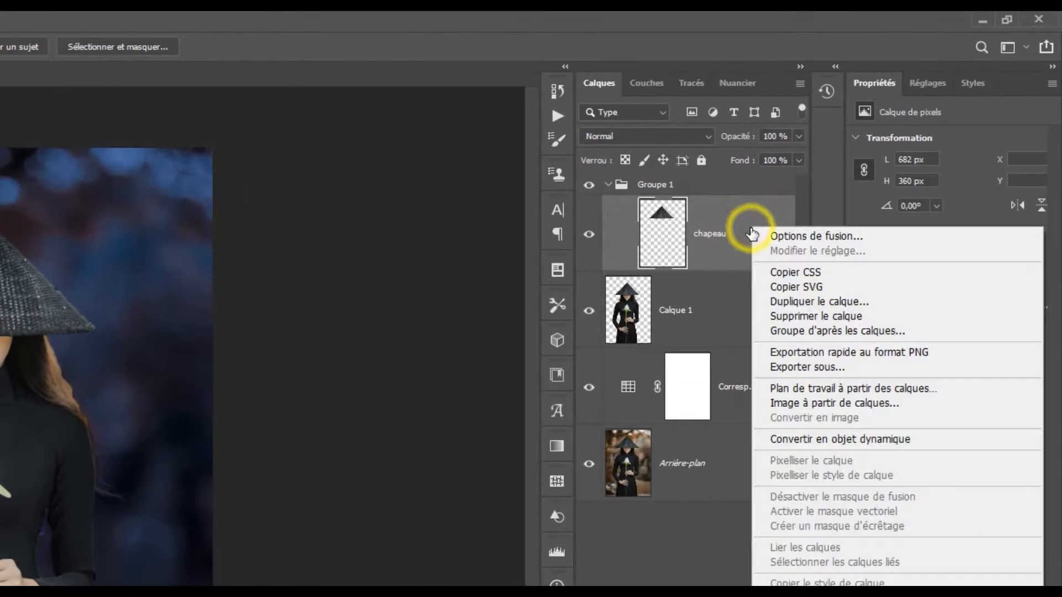
pyautogui.click(810, 440)
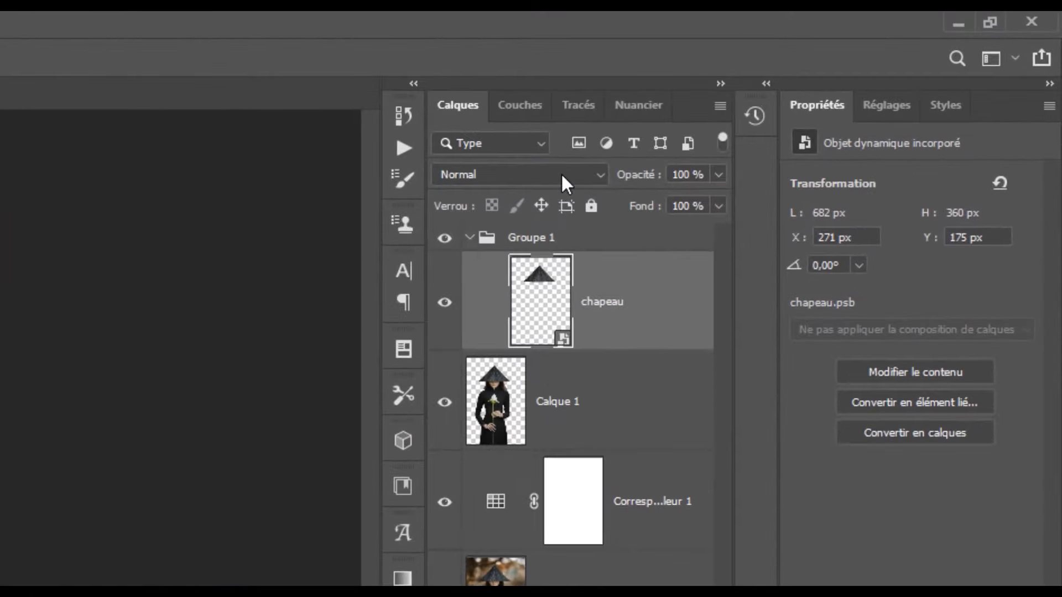
pyautogui.click(815, 90)
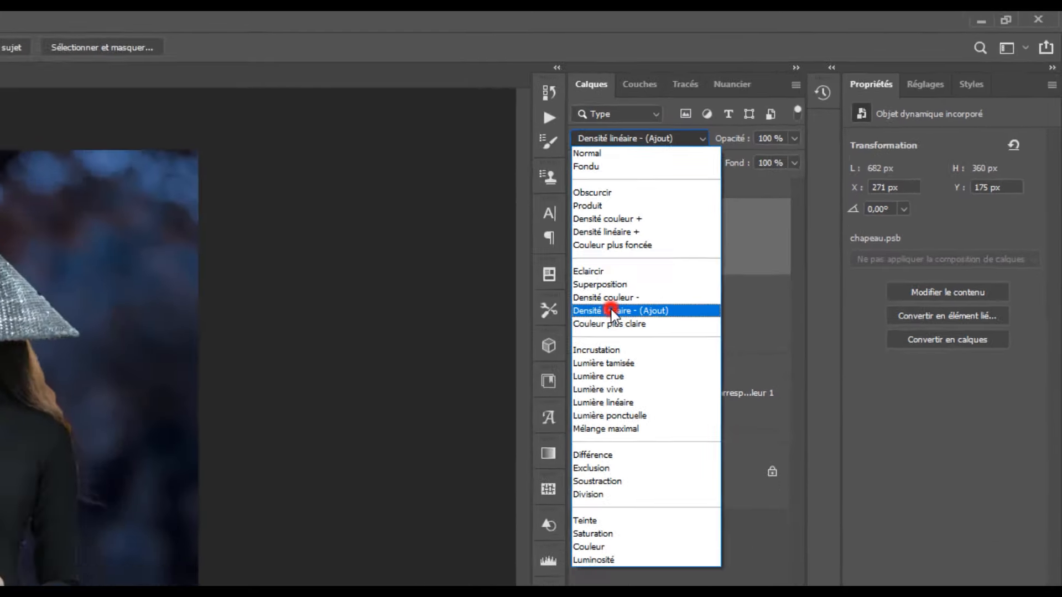
pyautogui.click(483, 395)
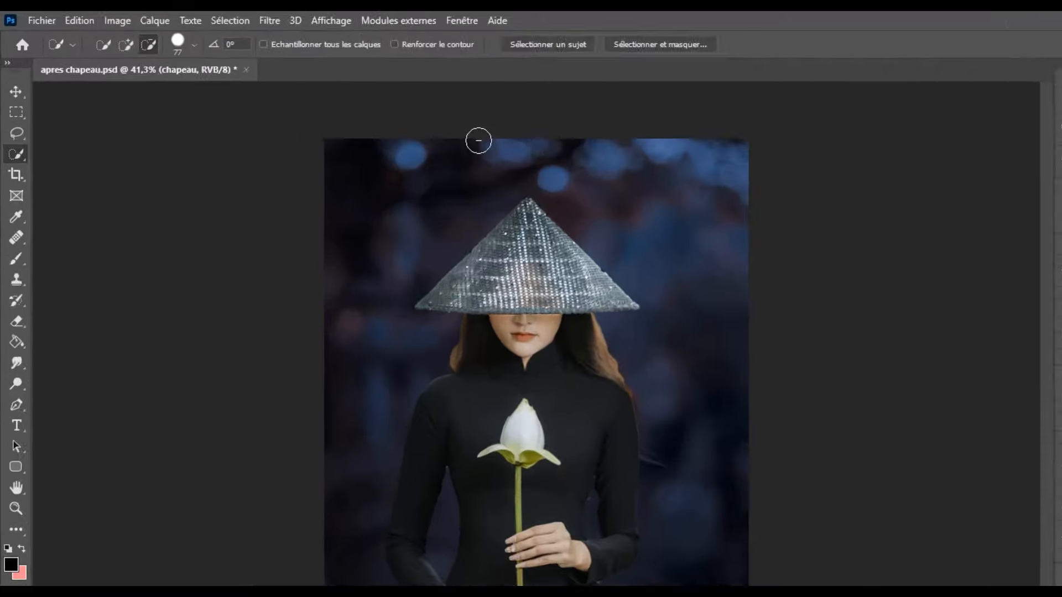
# - Apply a Flou gaussien filter with a radius of 5 pixels to the chapeau smart object
pyautogui.click(264, 20)
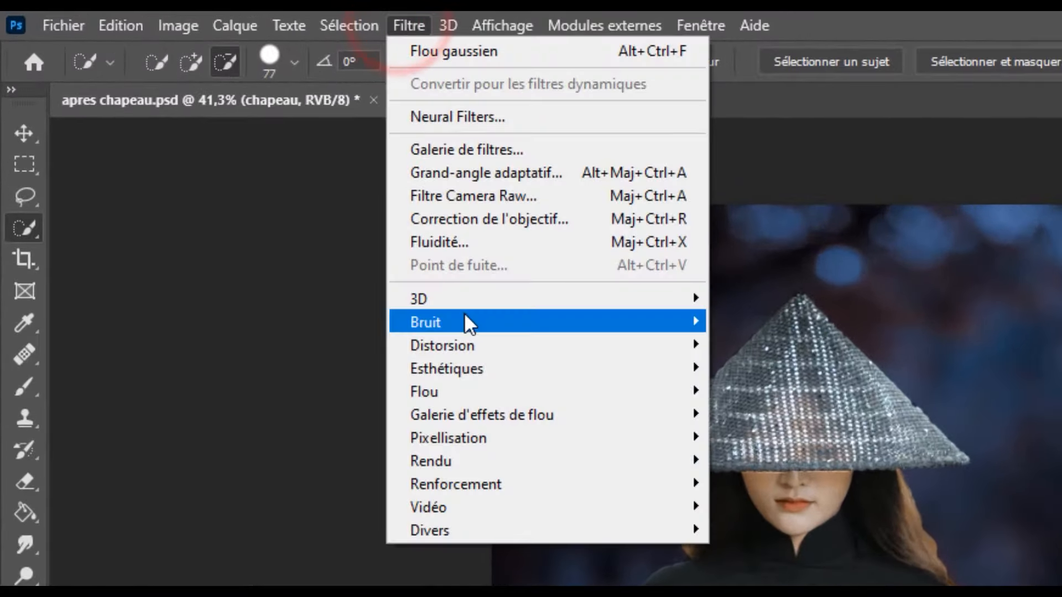
pyautogui.moveTo(466, 387)
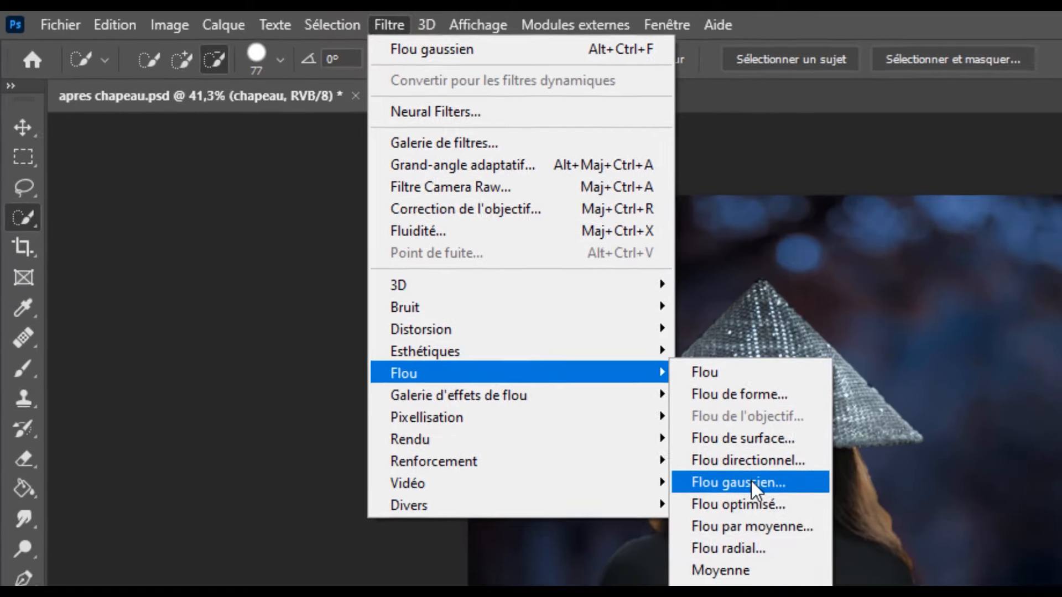
pyautogui.click(794, 510)
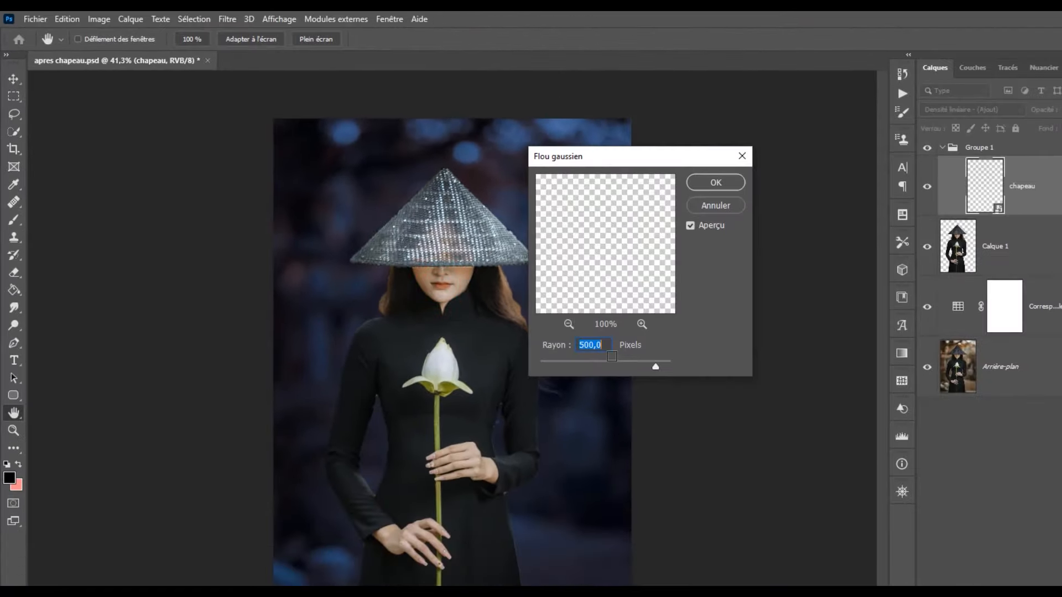
pyautogui.click(603, 347)
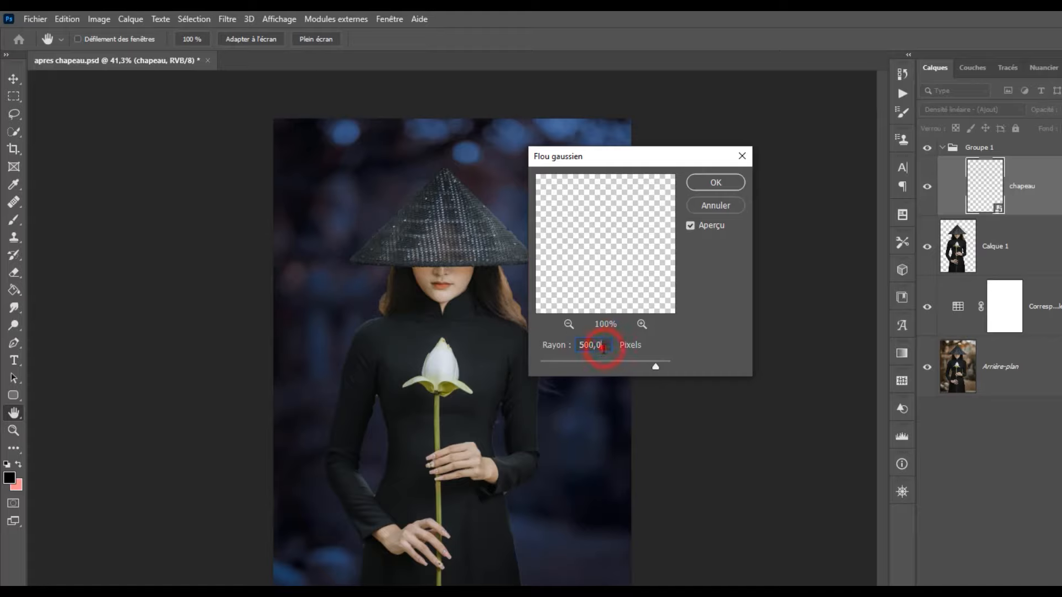
pyautogui.write('5')
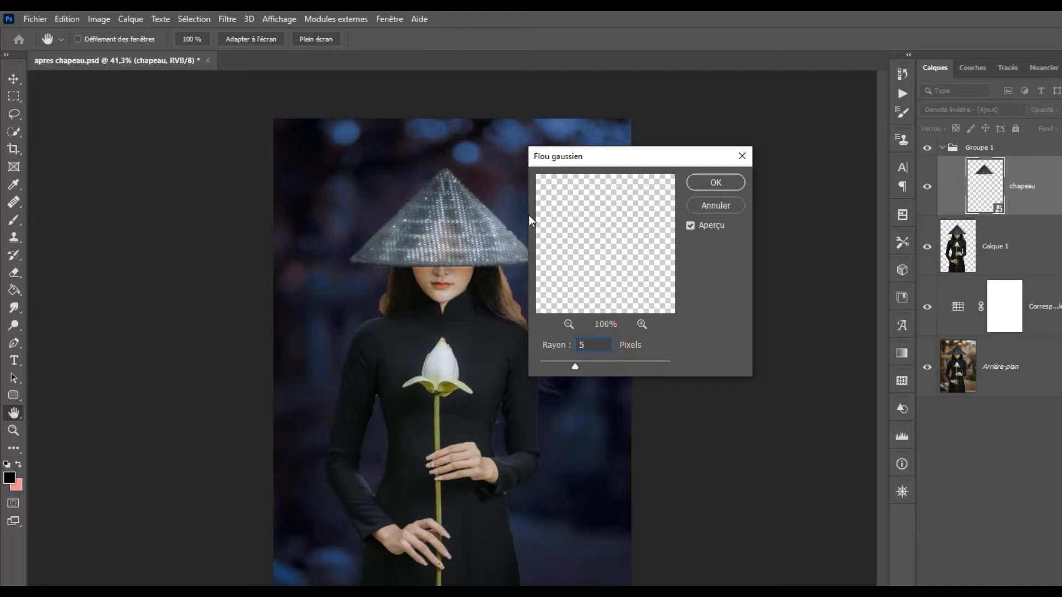
pyautogui.click(492, 216)
pyautogui.click(715, 183)
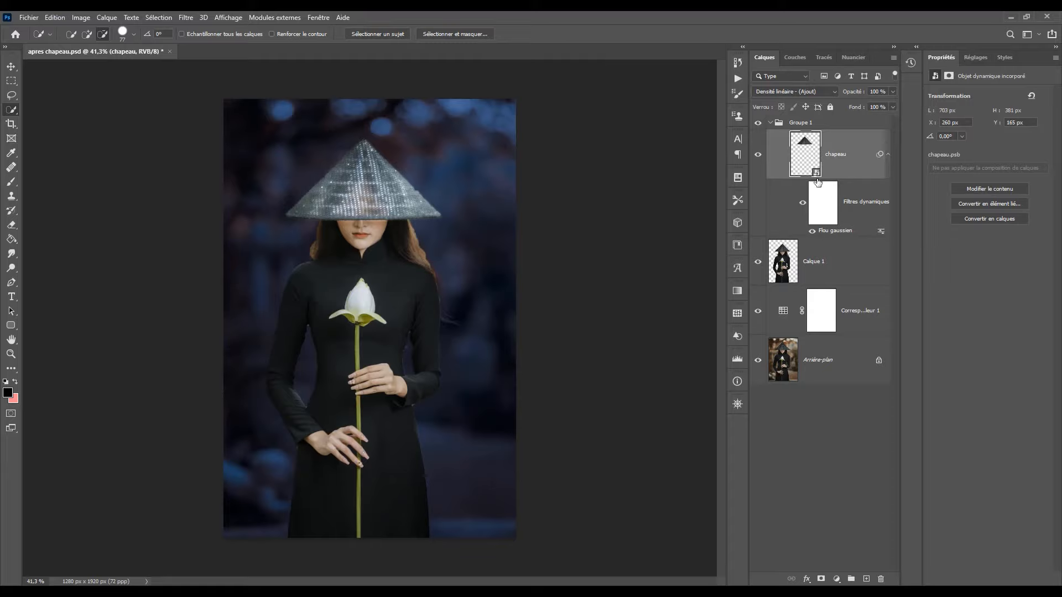
# - Duplicate the chapeau layer and set the copy's Flou gaussien radius to 100 pixels
pyautogui.hotkey('ctrl', 'j')
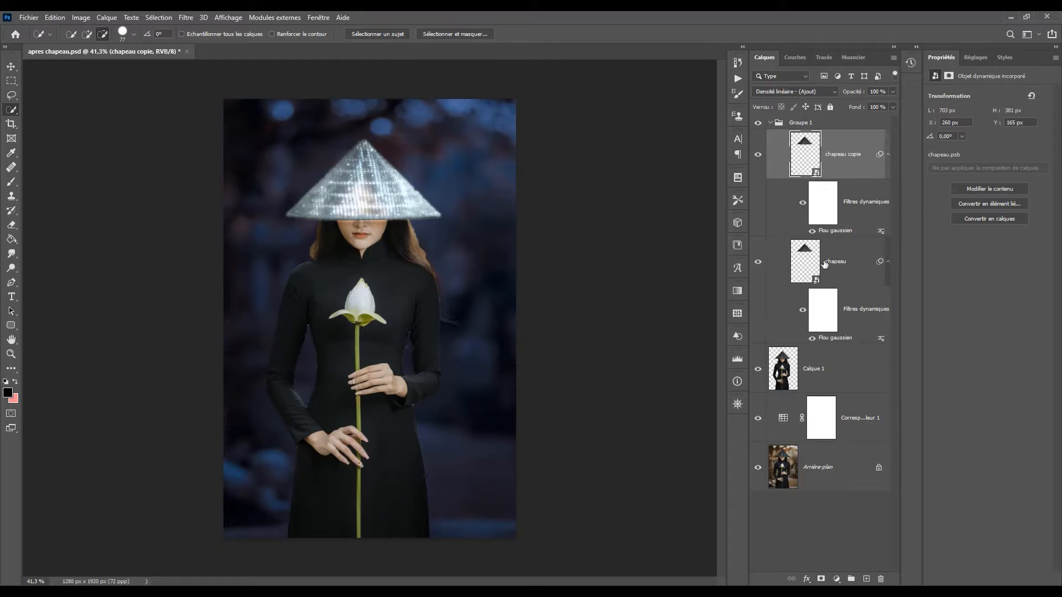
pyautogui.doubleClick(835, 230)
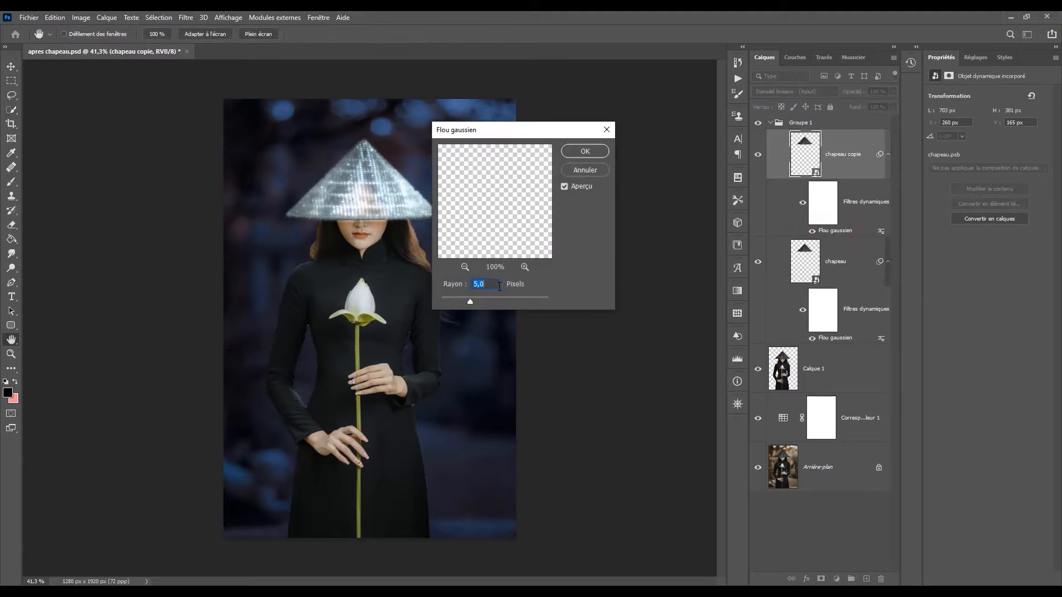
pyautogui.write('100')
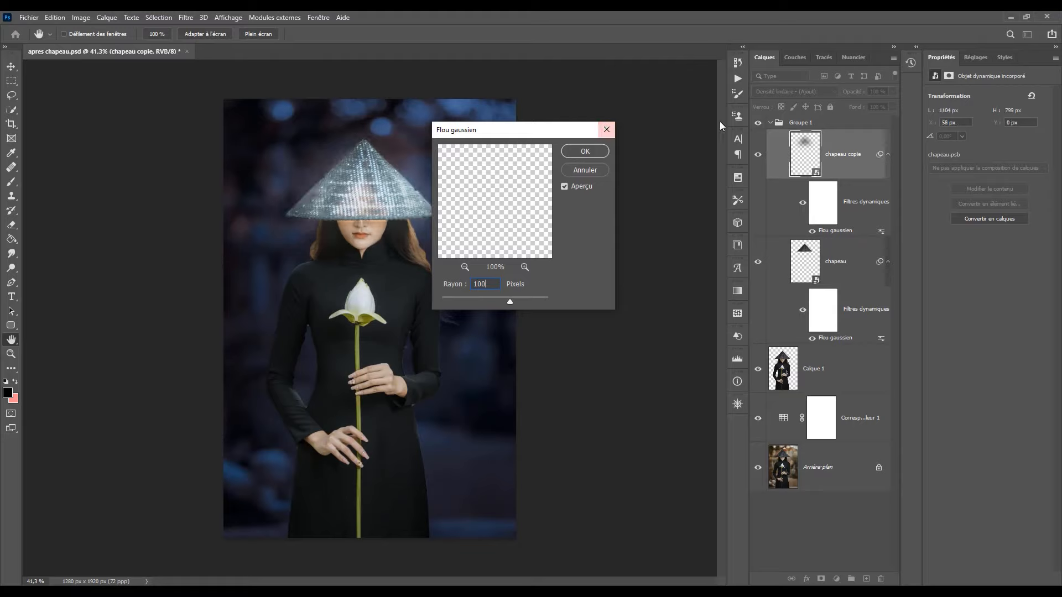
pyautogui.click(589, 150)
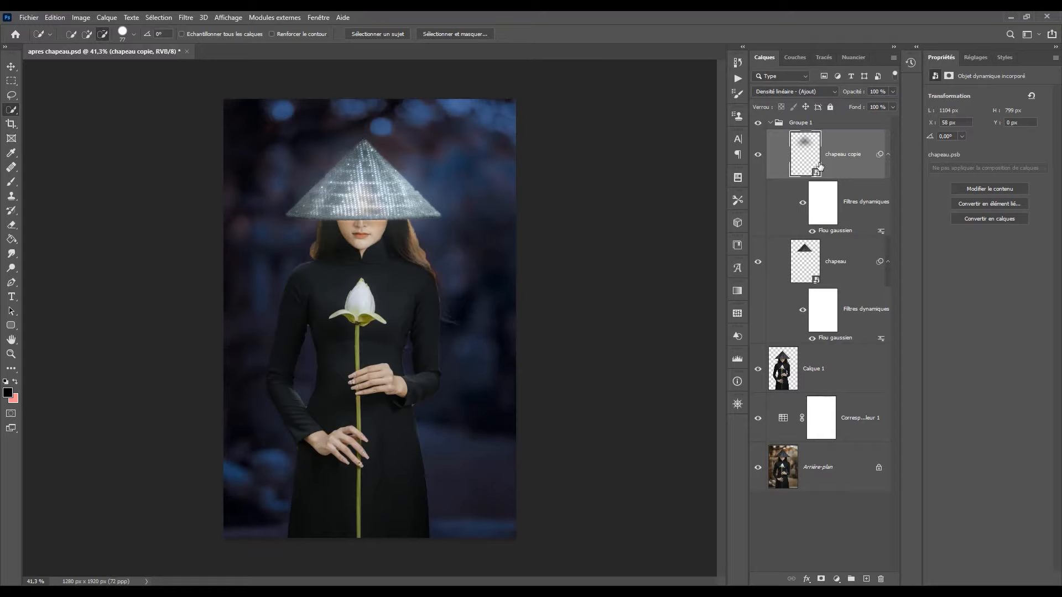
# - Duplicate the chapeau copie layer and set the new copy's Flou gaussien radius to 250 pixels
pyautogui.hotkey('ctrl', 'j')
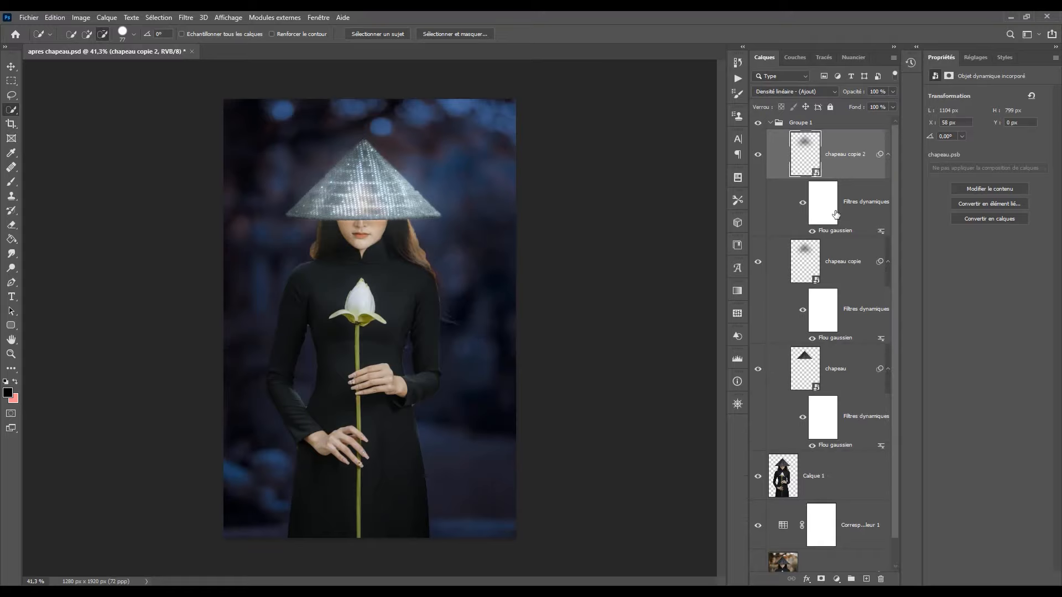
pyautogui.doubleClick(843, 234)
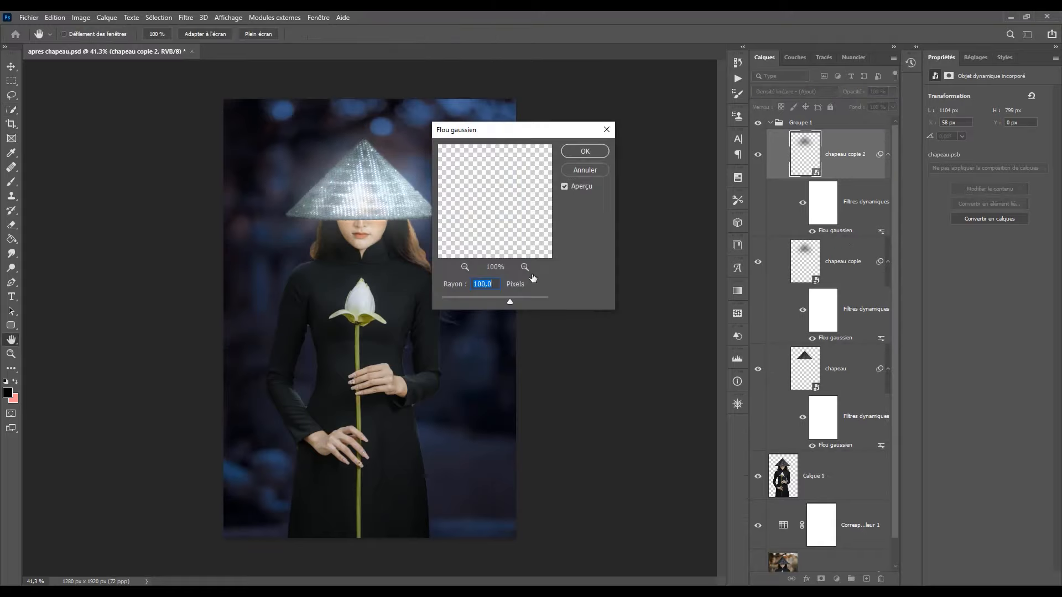
pyautogui.write('250')
pyautogui.click(583, 155)
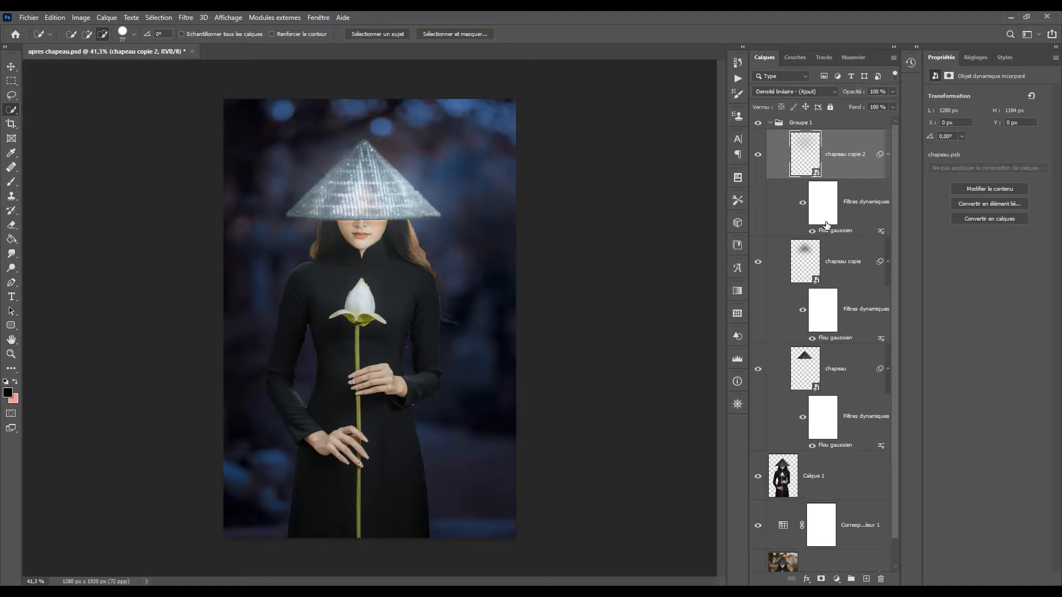
# - Duplicate the chapeau copie 2 layer and set the new copy's Flou gaussien radius to 500 pixels
pyautogui.hotkey('ctrl', 'j')
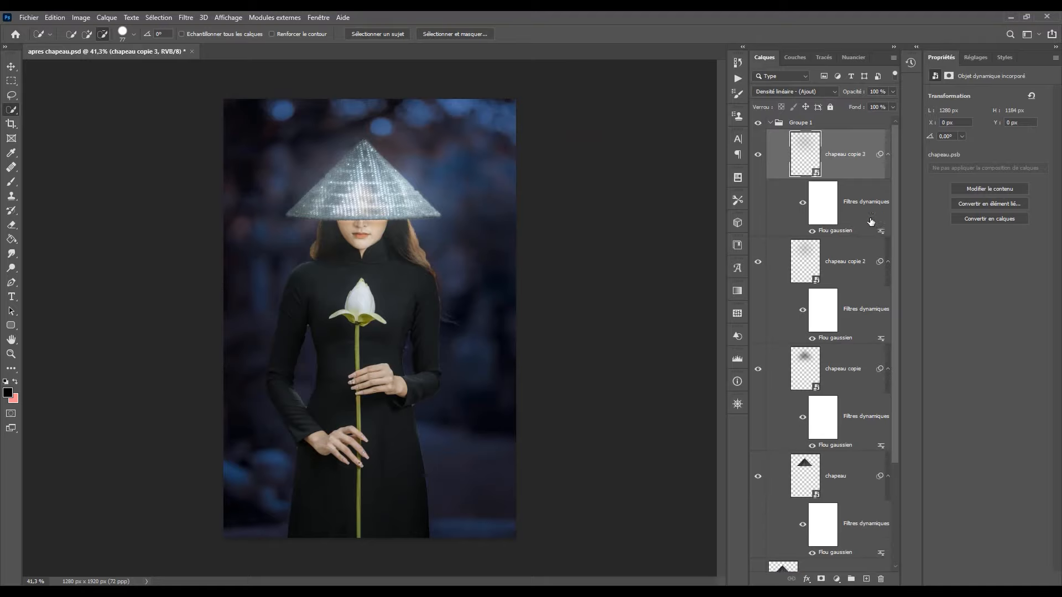
pyautogui.doubleClick(835, 232)
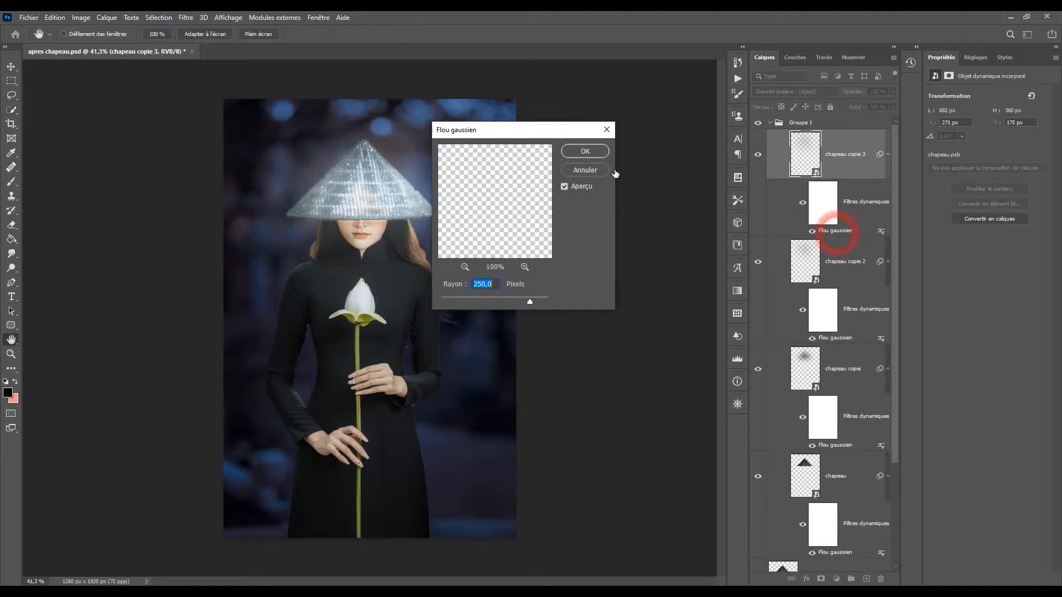
pyautogui.write('500')
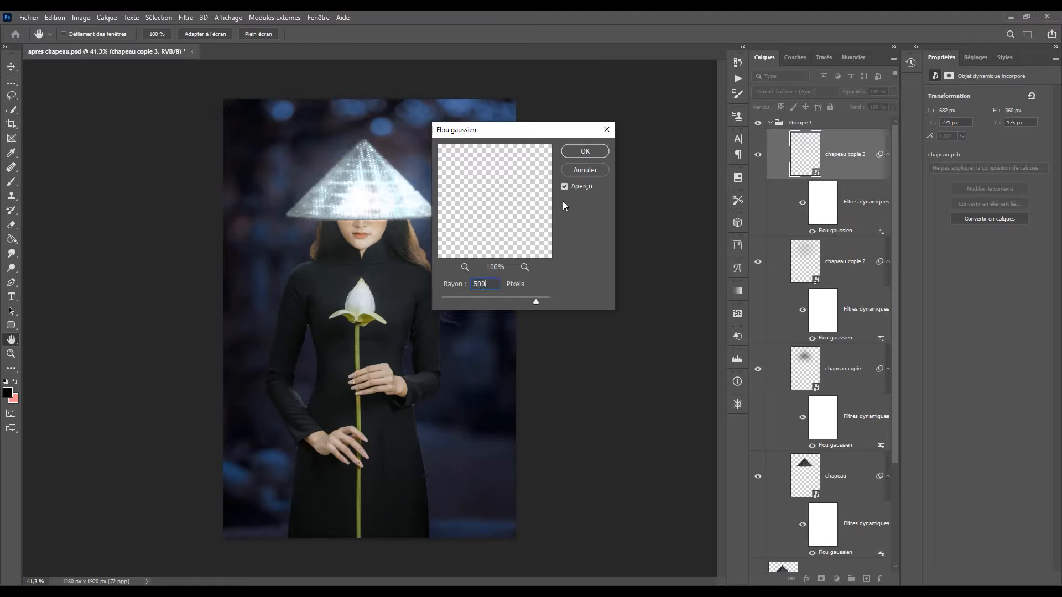
pyautogui.click(591, 154)
pyautogui.click(588, 151)
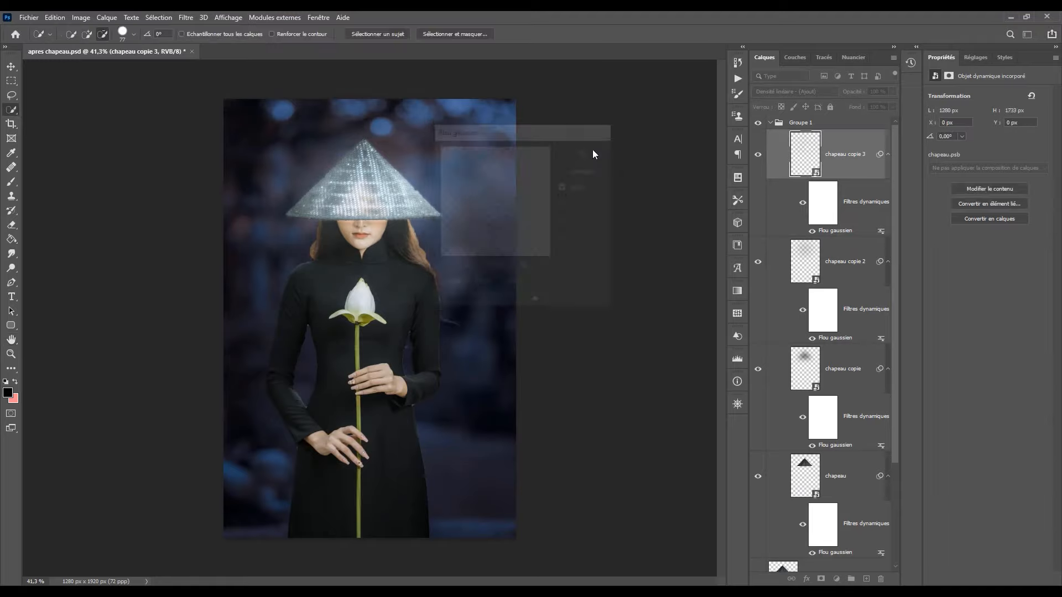
# - Collapse Groupe 1 and add a layer mask to the whole group
pyautogui.click(769, 122)
pyautogui.click(824, 123)
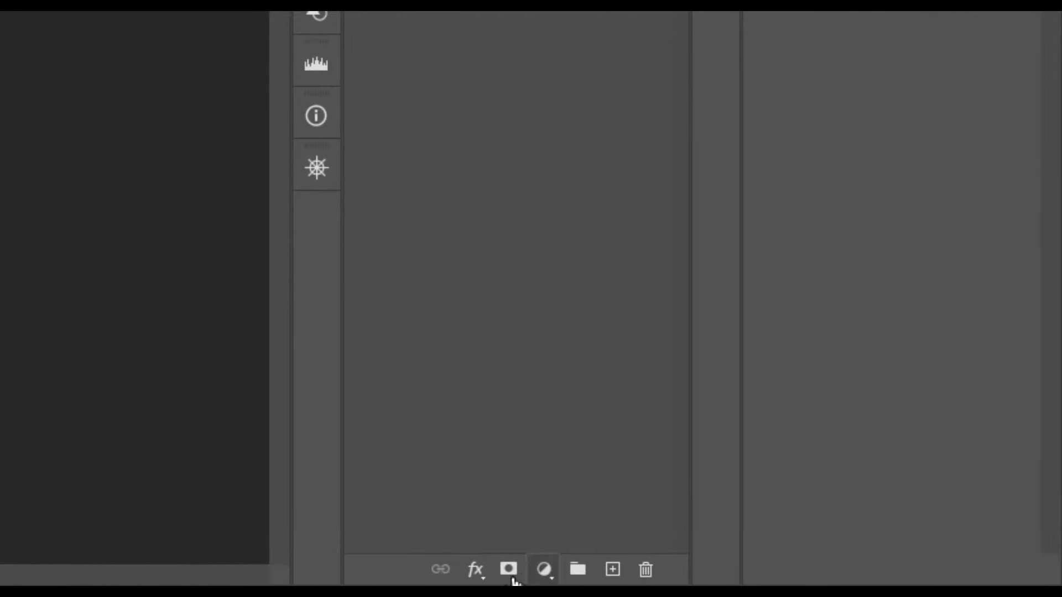
pyautogui.click(508, 572)
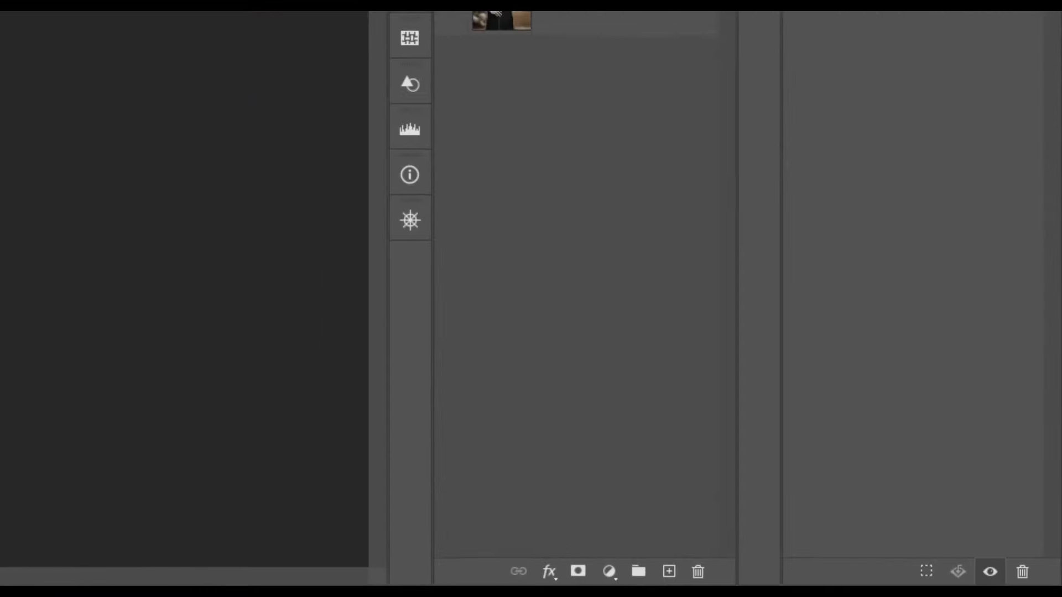
# - Add a Teinte/Saturation adjustment layer above Groupe 1 and clip it to the group
pyautogui.click(607, 575)
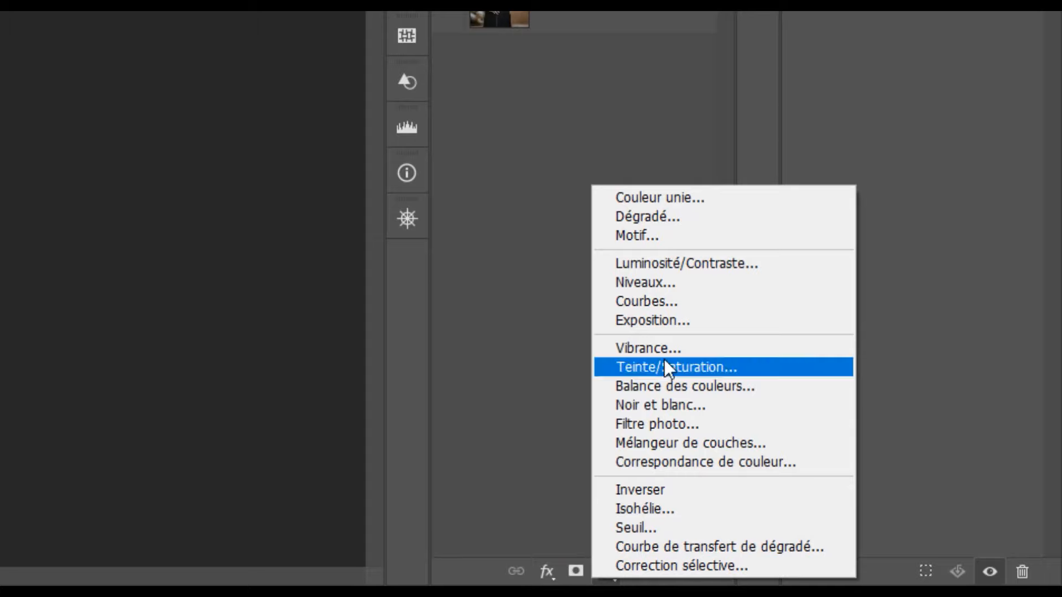
pyautogui.click(686, 370)
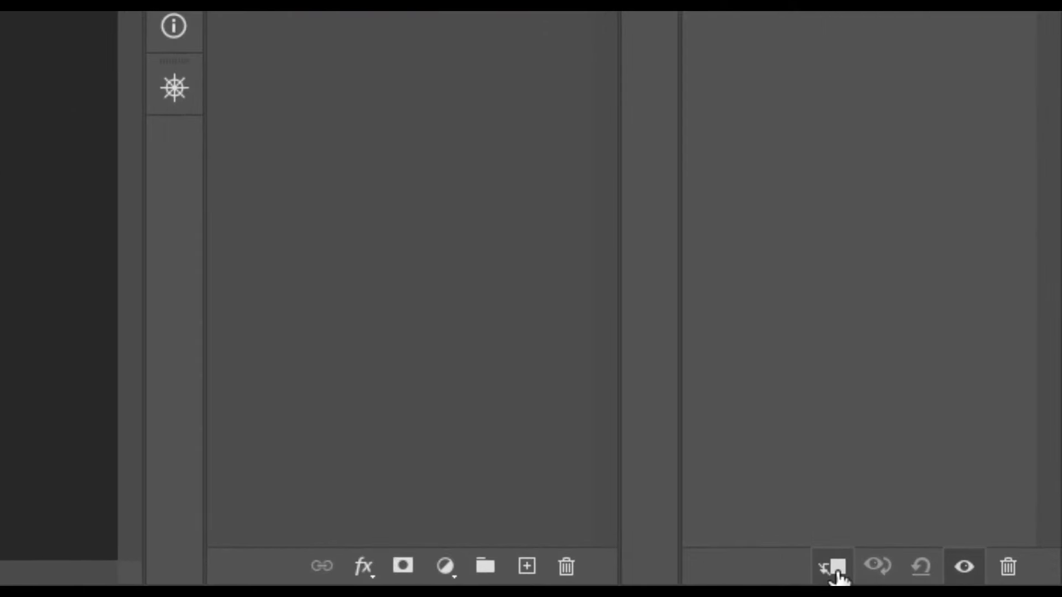
pyautogui.click(977, 579)
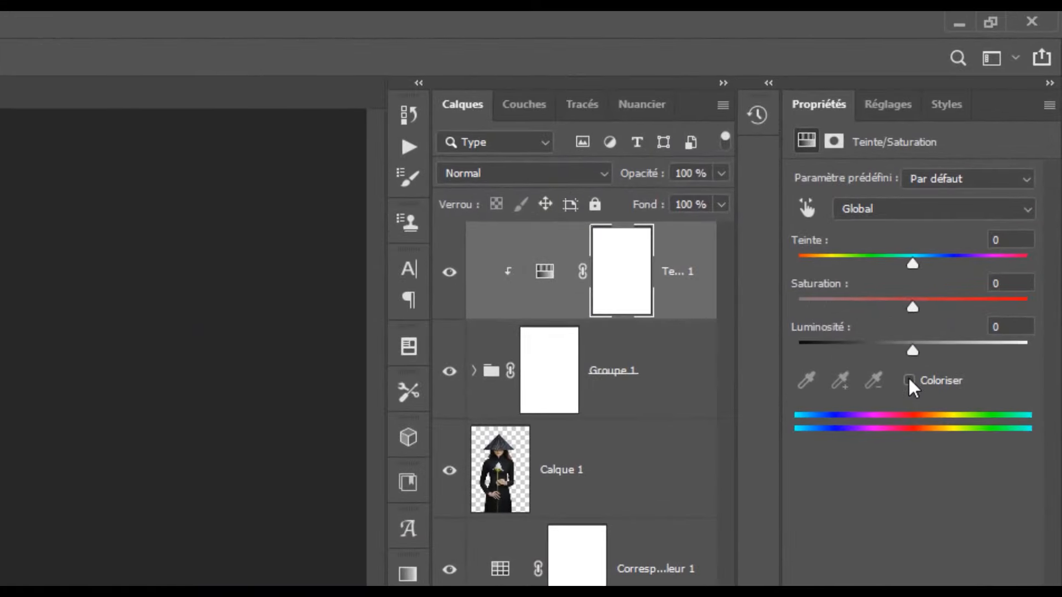
# - Colorize the hat glow with Coloriser enabled, Teinte 42, Saturation 85 and Luminosité +4
pyautogui.click(909, 381)
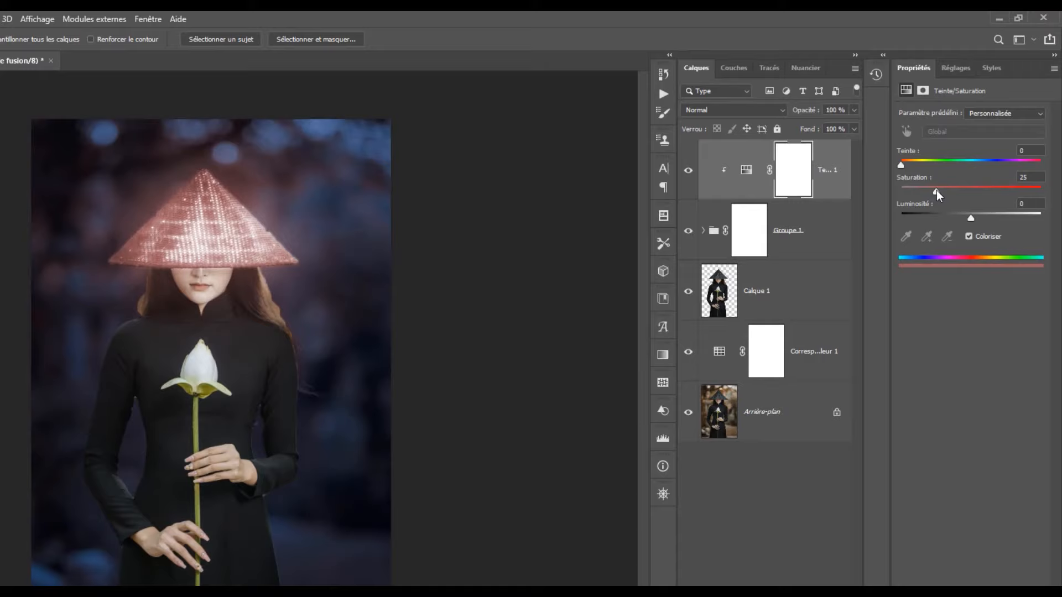
pyautogui.moveTo(936, 190); pyautogui.dragTo(984, 192)
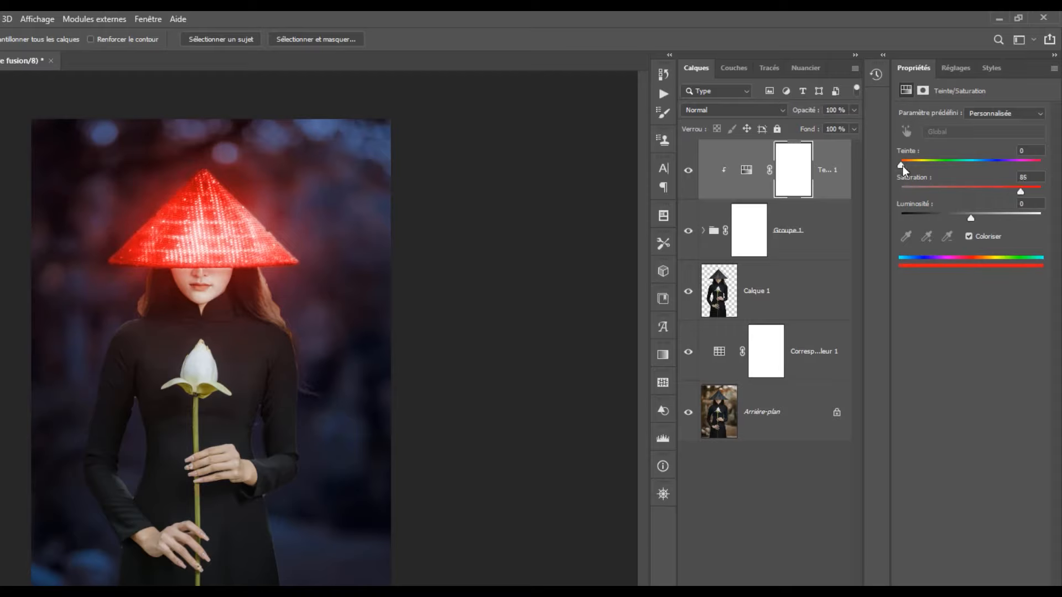
pyautogui.moveTo(902, 166)
pyautogui.mouseDown()
pyautogui.moveTo(1032, 175)
pyautogui.moveTo(916, 172)
pyautogui.mouseUp()
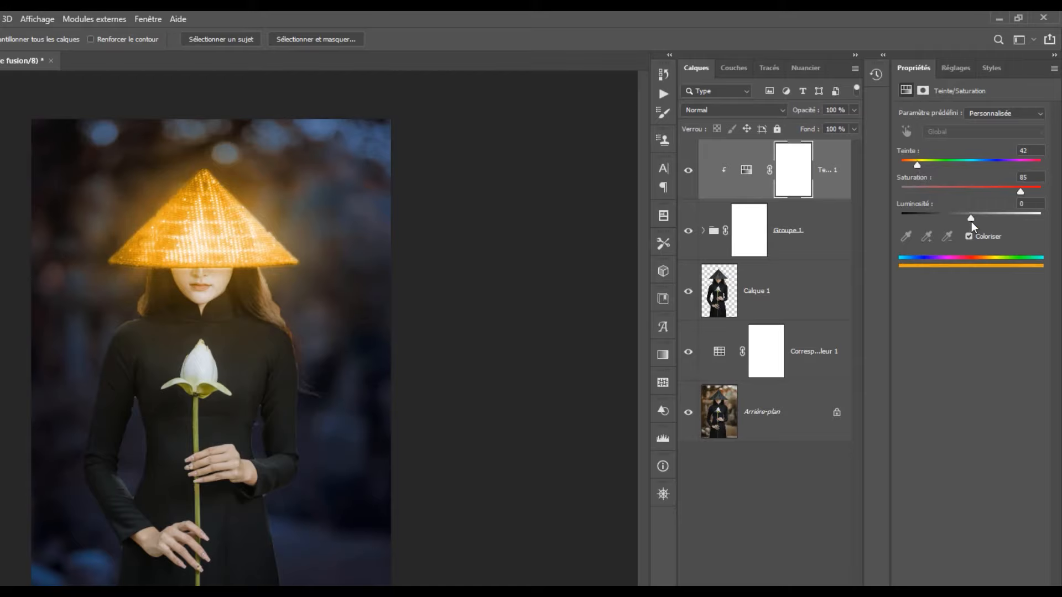
pyautogui.moveTo(970, 217)
pyautogui.mouseDown()
pyautogui.moveTo(1045, 214)
pyautogui.moveTo(925, 223)
pyautogui.moveTo(974, 222)
pyautogui.mouseUp()
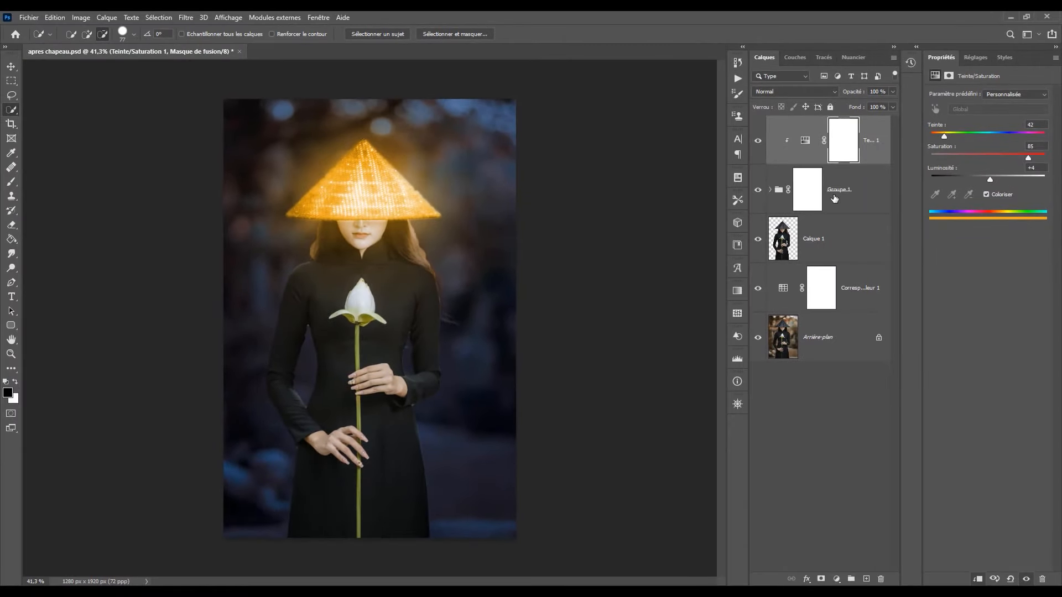
# - Add a Courbes adjustment layer directly above Calque 1 and darken it with a curve point at Entrée 115, Sortie 63
pyautogui.click(811, 339)
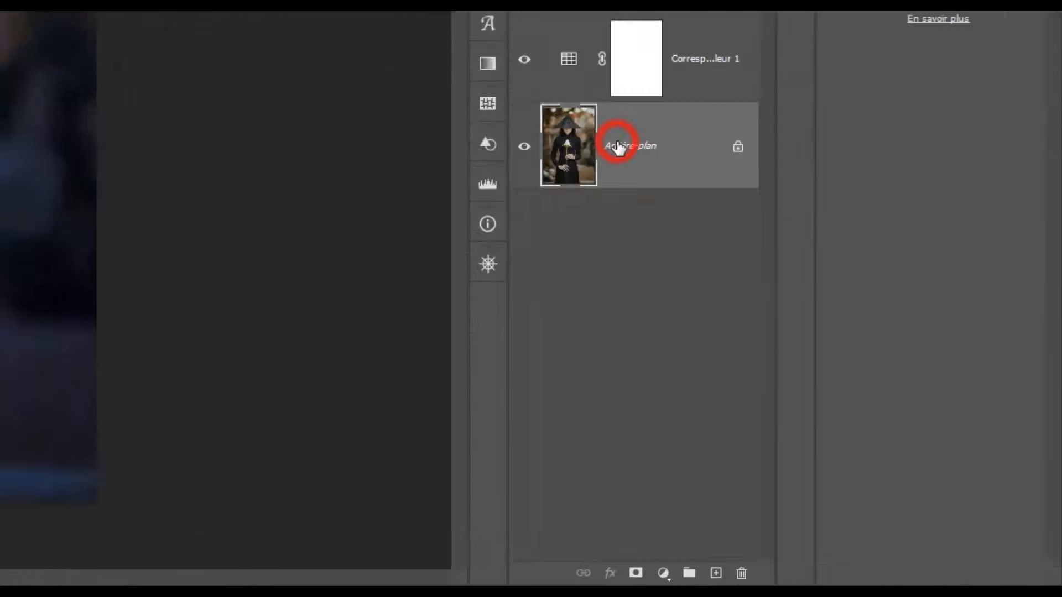
pyautogui.click(836, 579)
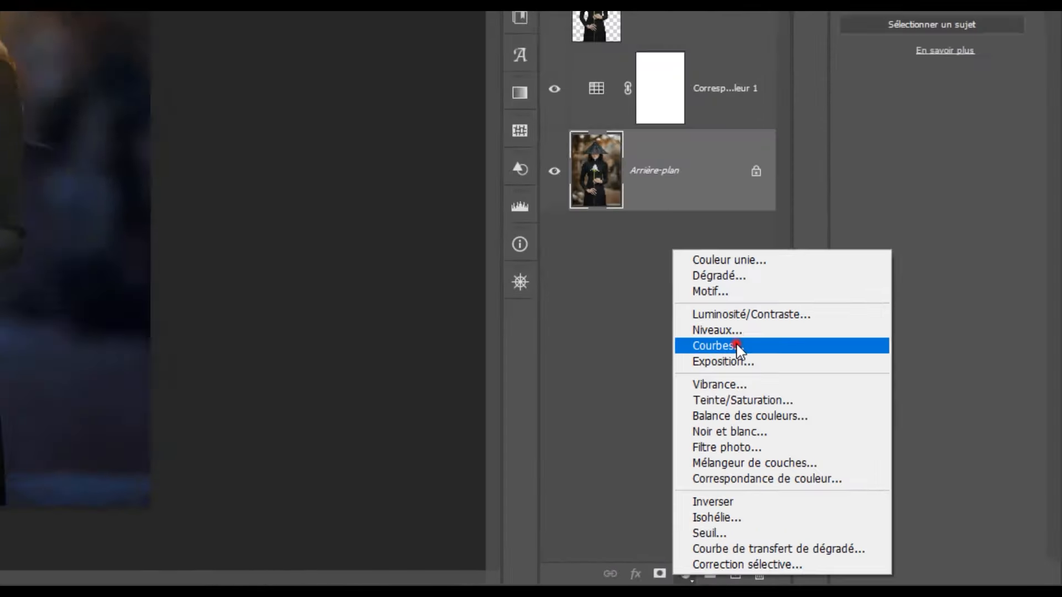
pyautogui.click(567, 220)
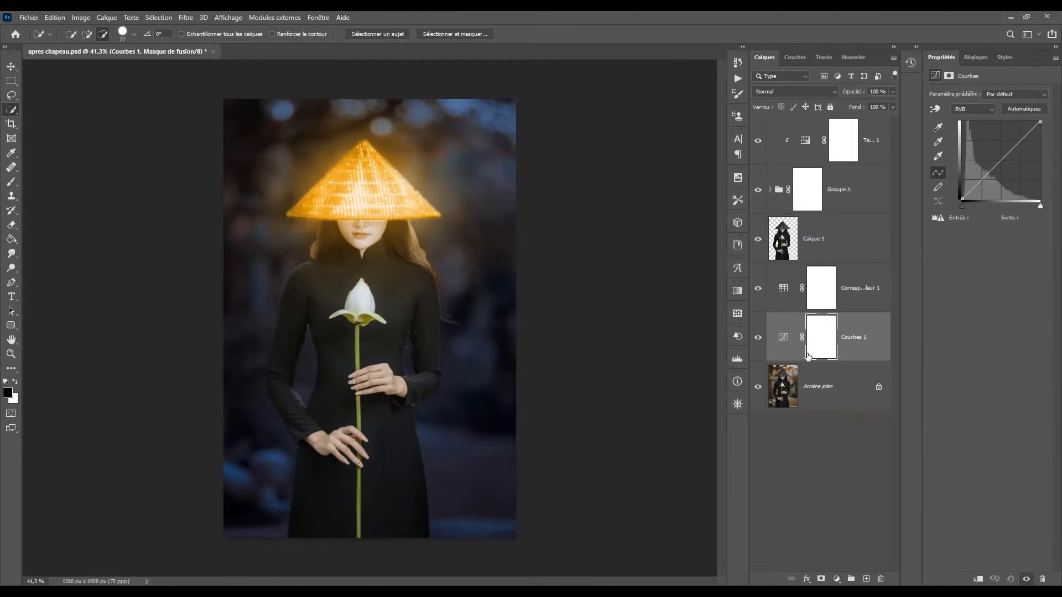
pyautogui.moveTo(803, 340); pyautogui.dragTo(793, 230)
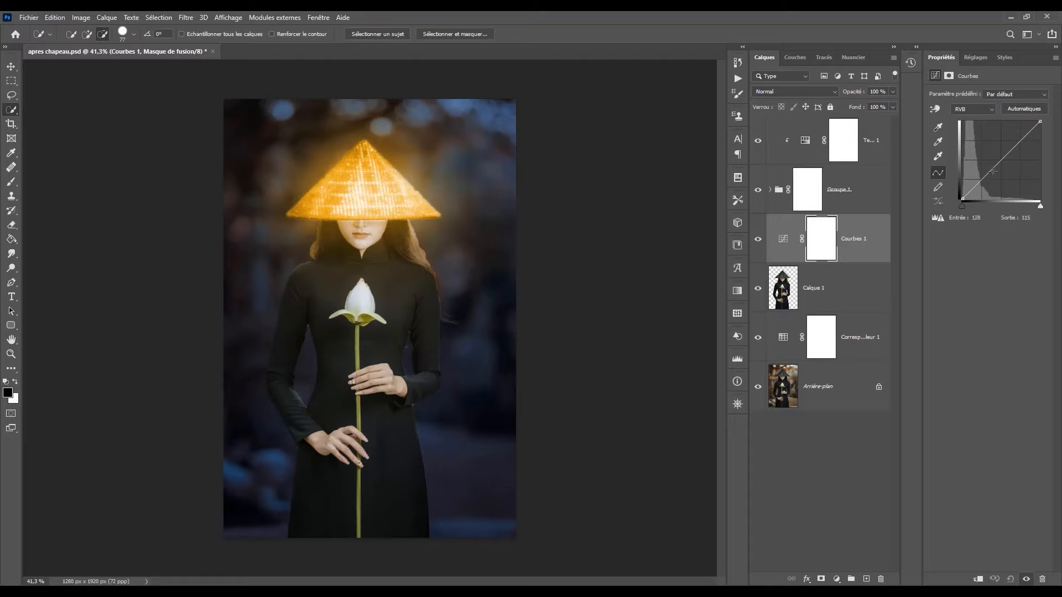
pyautogui.moveTo(990, 173); pyautogui.dragTo(996, 178)
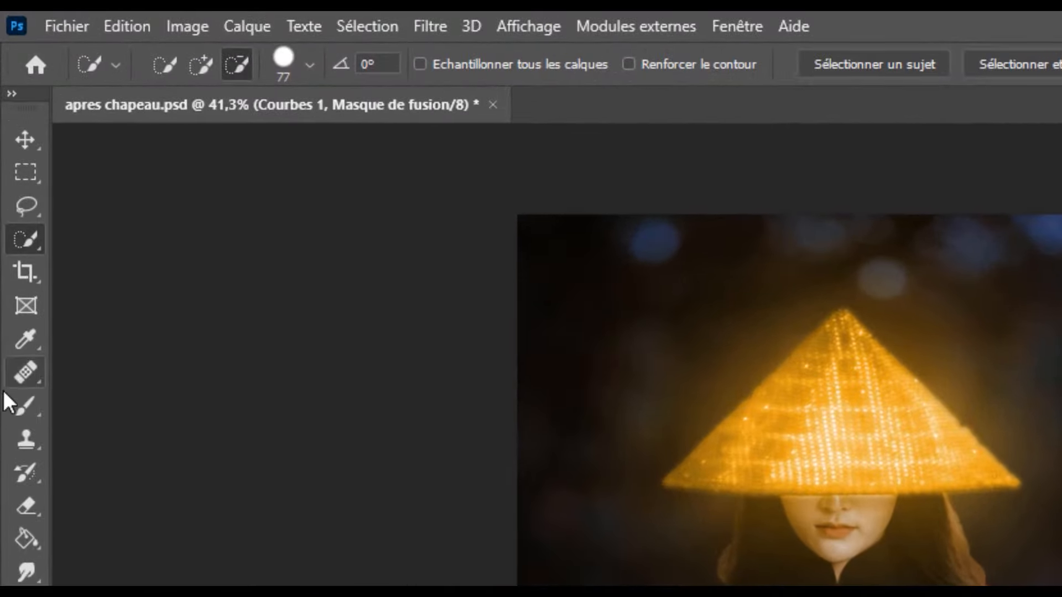
# - Paint black on the Courbes 1 mask with the soft Outil Pinceau over the face, hair, shoulders, flower, torso and arms to restore their brightness
pyautogui.click(24, 407)
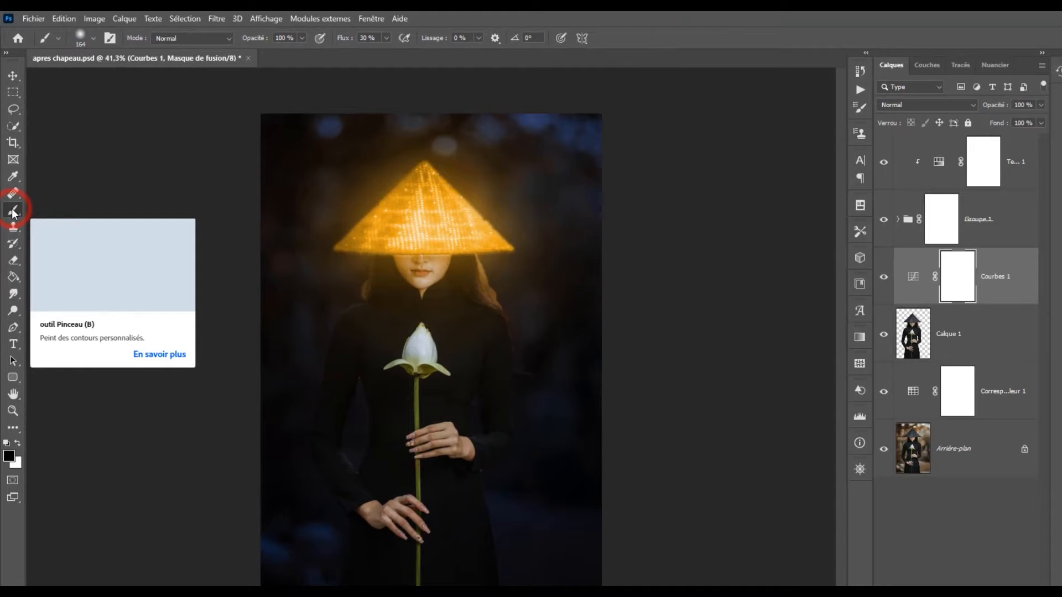
pyautogui.rightClick(13, 213)
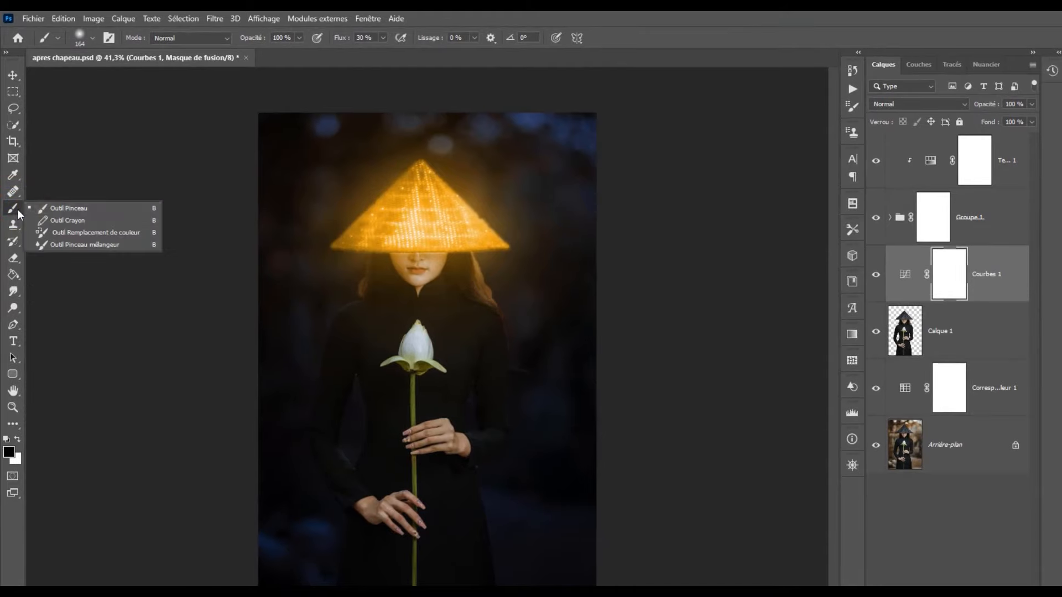
pyautogui.click(57, 209)
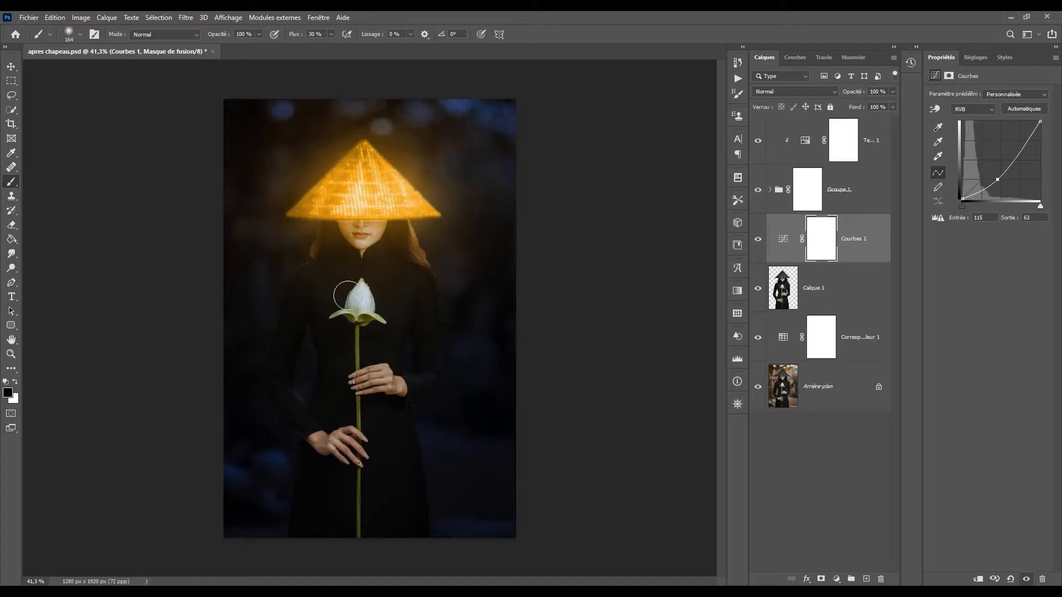
pyautogui.moveTo(360, 294)
pyautogui.mouseDown()
pyautogui.moveTo(340, 303)
pyautogui.moveTo(353, 322)
pyautogui.moveTo(360, 296)
pyautogui.mouseUp()
pyautogui.moveTo(380, 234); pyautogui.dragTo(327, 253)
pyautogui.moveTo(314, 292)
pyautogui.mouseDown()
pyautogui.moveTo(357, 249)
pyautogui.moveTo(322, 257)
pyautogui.moveTo(383, 304)
pyautogui.moveTo(346, 394)
pyautogui.moveTo(367, 301)
pyautogui.mouseUp()
pyautogui.click(363, 305)
pyautogui.click(422, 287)
pyautogui.click(325, 260)
pyautogui.click(305, 320)
pyautogui.moveTo(304, 320)
pyautogui.mouseDown()
pyautogui.moveTo(312, 372)
pyautogui.moveTo(380, 357)
pyautogui.moveTo(342, 373)
pyautogui.moveTo(295, 341)
pyautogui.moveTo(324, 407)
pyautogui.moveTo(384, 387)
pyautogui.mouseUp()
pyautogui.moveTo(313, 277); pyautogui.dragTo(306, 371)
pyautogui.moveTo(294, 280); pyautogui.dragTo(308, 376)
pyautogui.moveTo(422, 254)
pyautogui.mouseDown()
pyautogui.moveTo(432, 292)
pyautogui.moveTo(419, 327)
pyautogui.mouseUp()
pyautogui.moveTo(349, 235)
pyautogui.mouseDown()
pyautogui.moveTo(321, 248)
pyautogui.moveTo(318, 262)
pyautogui.moveTo(408, 275)
pyautogui.moveTo(320, 263)
pyautogui.moveTo(386, 256)
pyautogui.moveTo(351, 235)
pyautogui.mouseUp()
pyautogui.moveTo(410, 262)
pyautogui.mouseDown()
pyautogui.moveTo(401, 404)
pyautogui.moveTo(326, 418)
pyautogui.mouseUp()
pyautogui.click(341, 349)
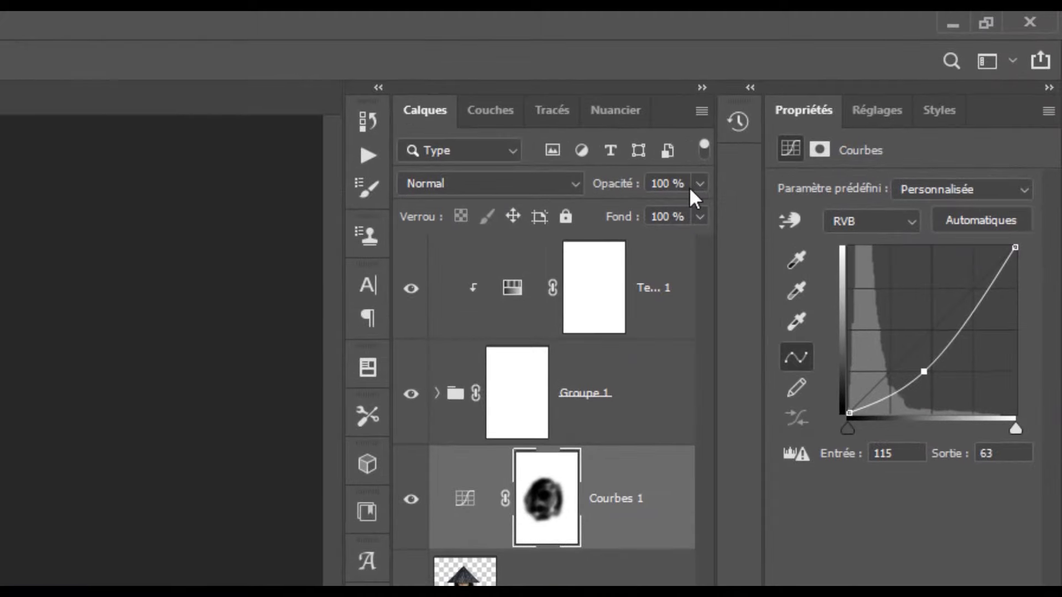
# - Reduce the Courbes 1 layer's opacity to 87%
pyautogui.click(699, 183)
pyautogui.moveTo(695, 207); pyautogui.dragTo(663, 211)
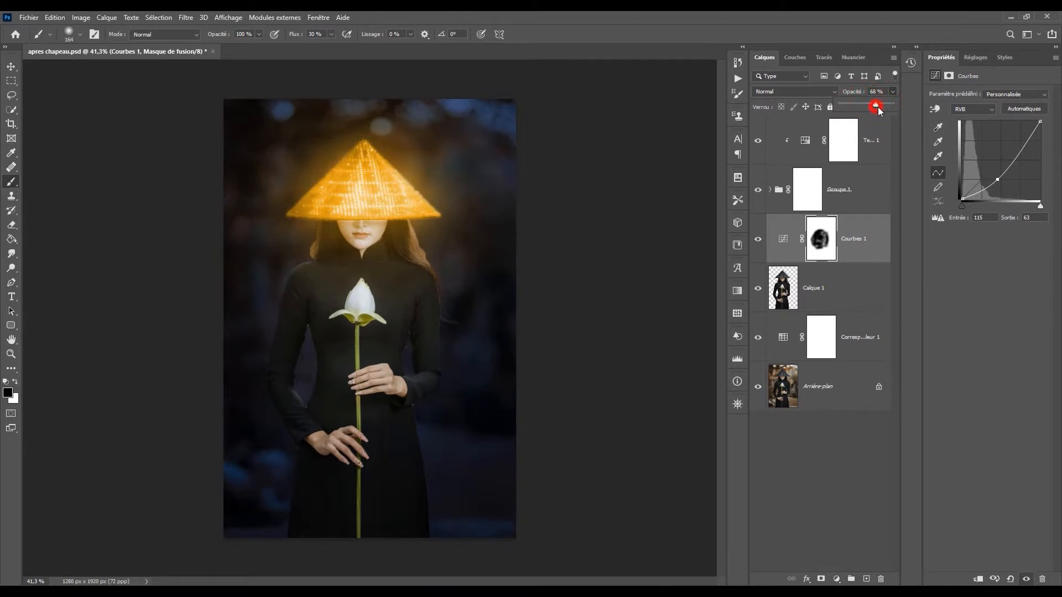
pyautogui.moveTo(879, 105); pyautogui.dragTo(889, 104)
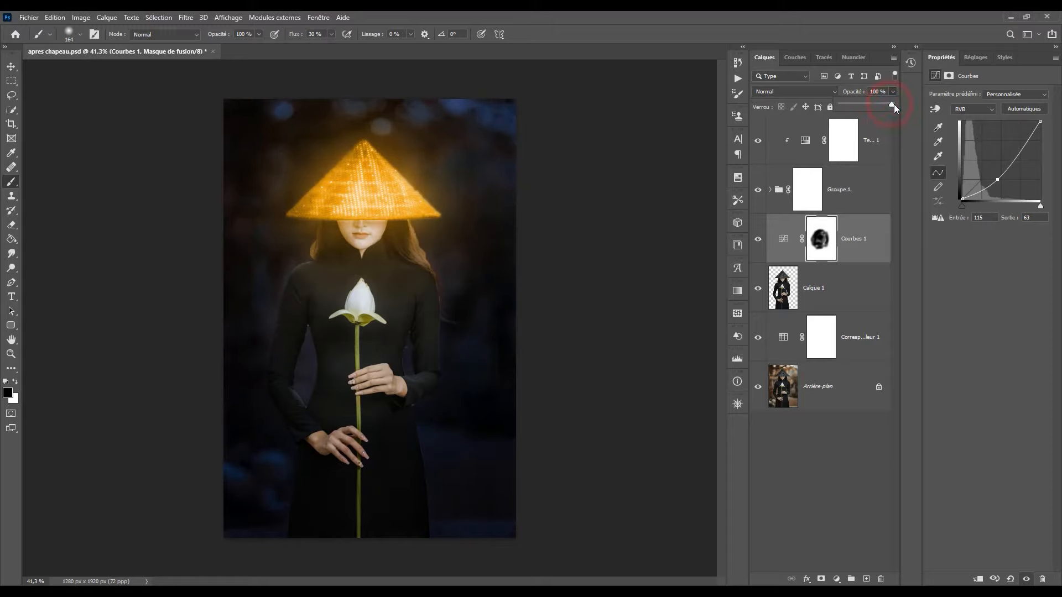
pyautogui.moveTo(892, 104); pyautogui.dragTo(887, 103)
pyautogui.moveTo(864, 105); pyautogui.dragTo(874, 105)
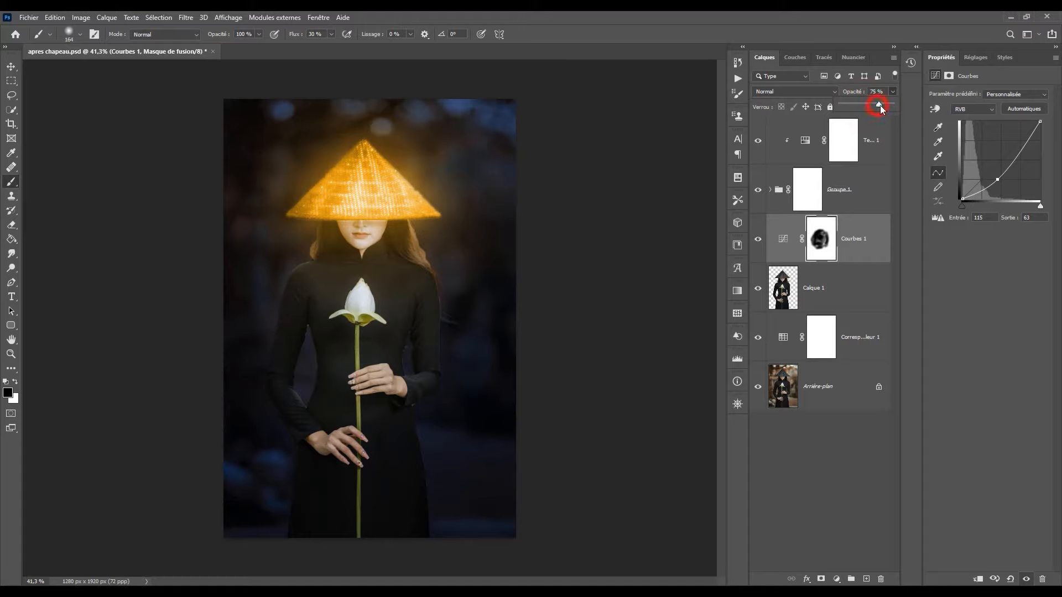
# - Paint white on the Courbes 1 mask around the arms, shoulder edges and lower torso to darken them again
pyautogui.click(16, 381)
pyautogui.click(310, 353)
pyautogui.click(287, 384)
pyautogui.click(284, 297)
pyautogui.click(435, 323)
pyautogui.click(324, 345)
pyautogui.click(396, 365)
pyautogui.click(412, 335)
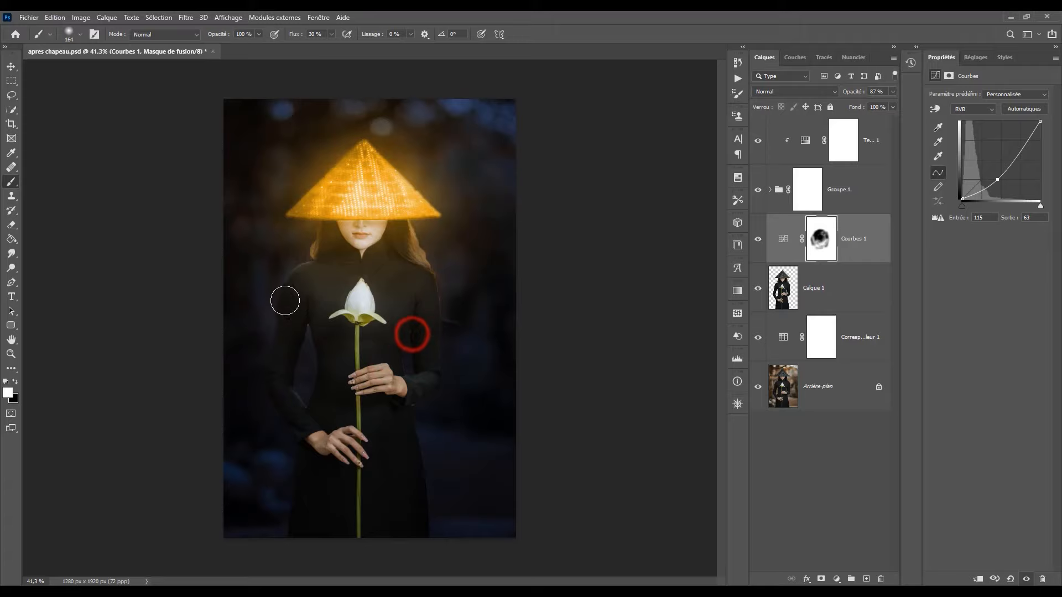
pyautogui.click(279, 257)
pyautogui.click(437, 296)
pyautogui.click(350, 403)
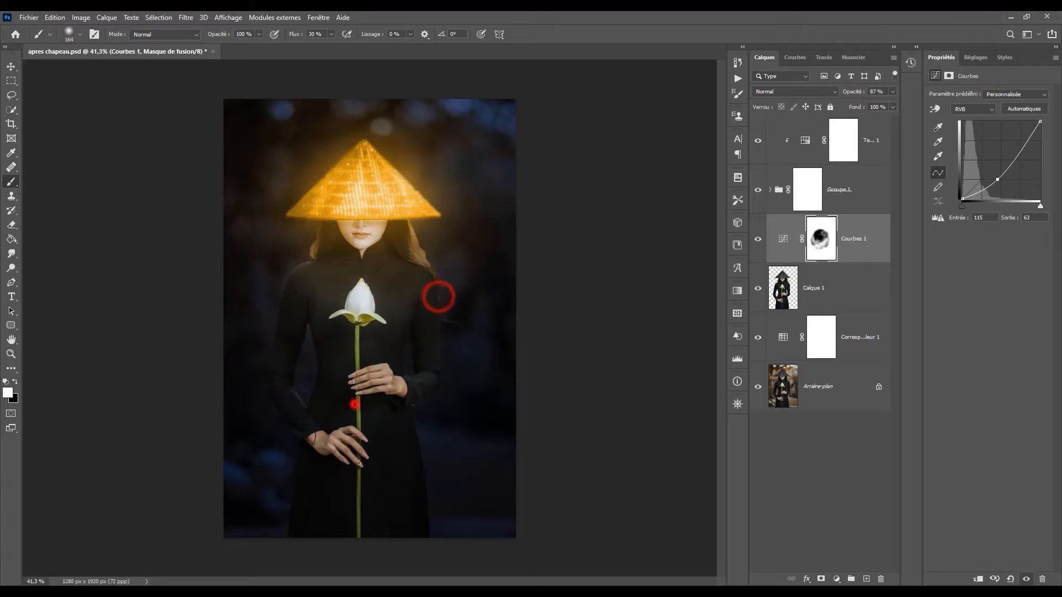
pyautogui.click(349, 358)
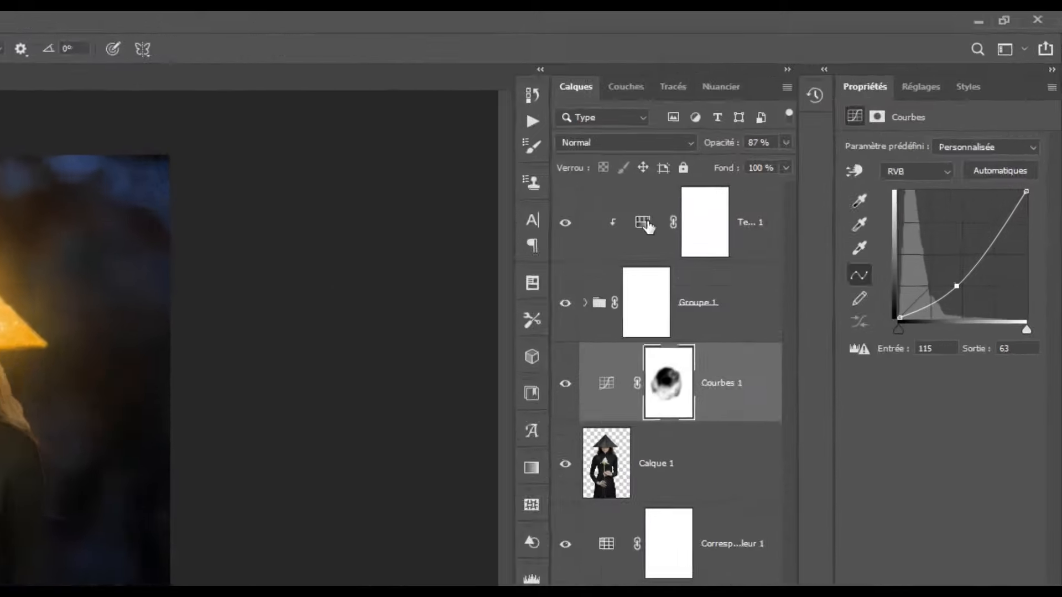
# - Duplicate the Teinte/Saturation 1 layer, place the copy directly above Courbes 1 and clip it to that layer
pyautogui.click(804, 141)
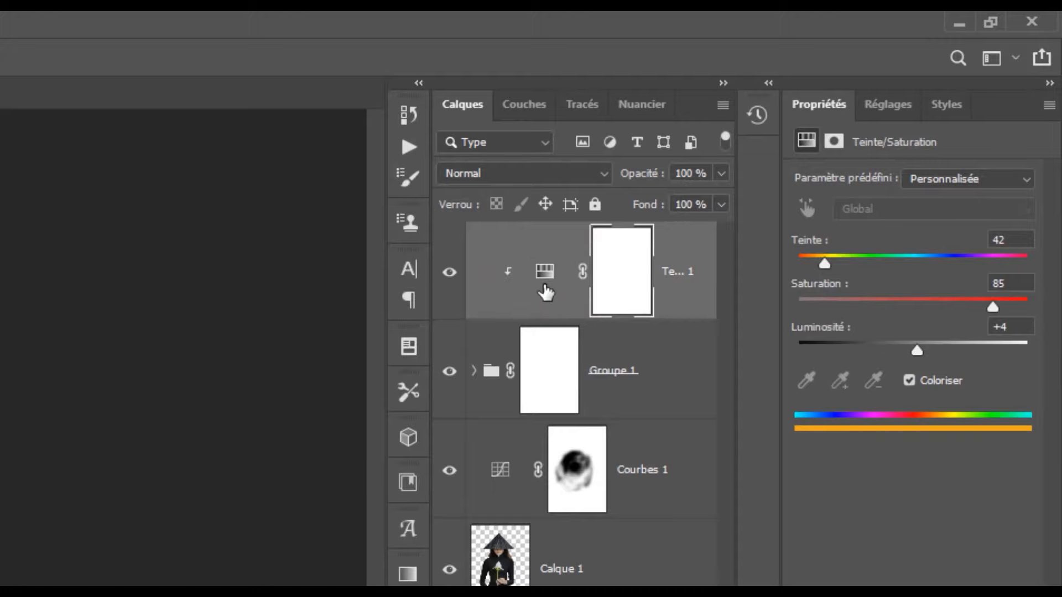
pyautogui.hotkey('ctrl', 'j')
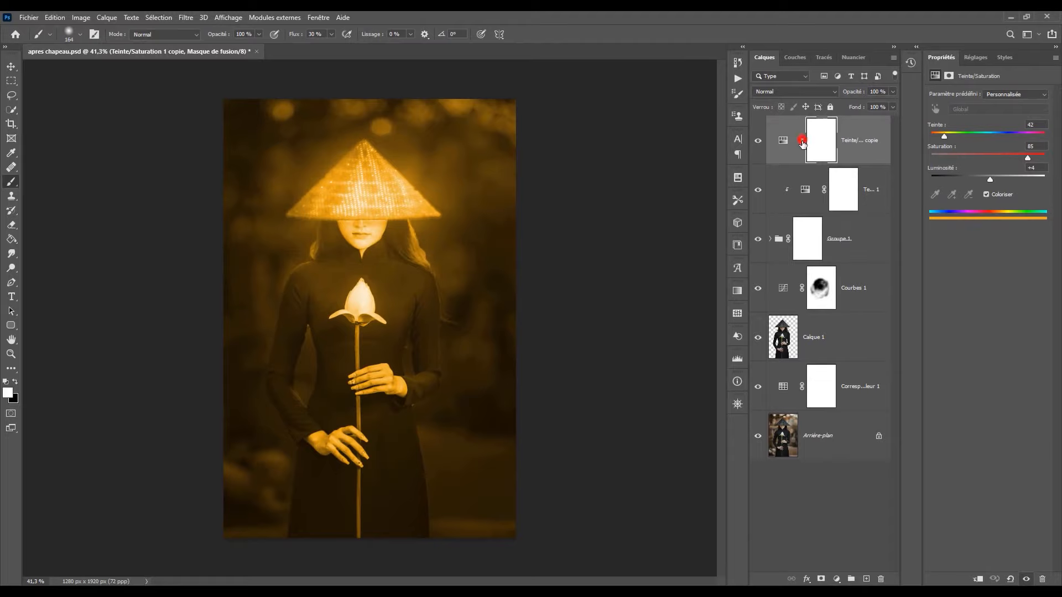
pyautogui.moveTo(802, 144); pyautogui.dragTo(806, 268)
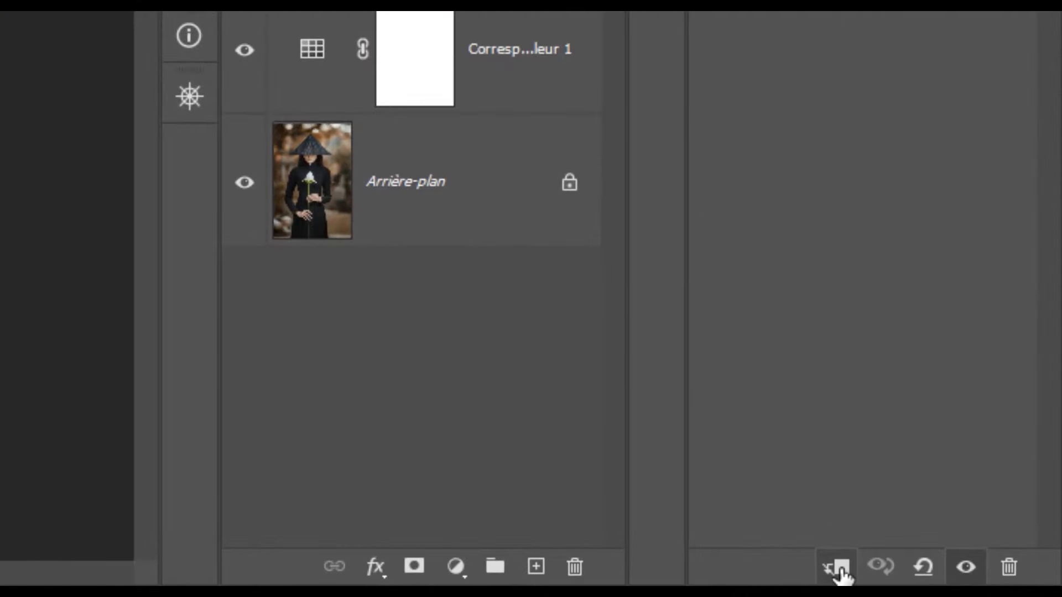
pyautogui.click(839, 569)
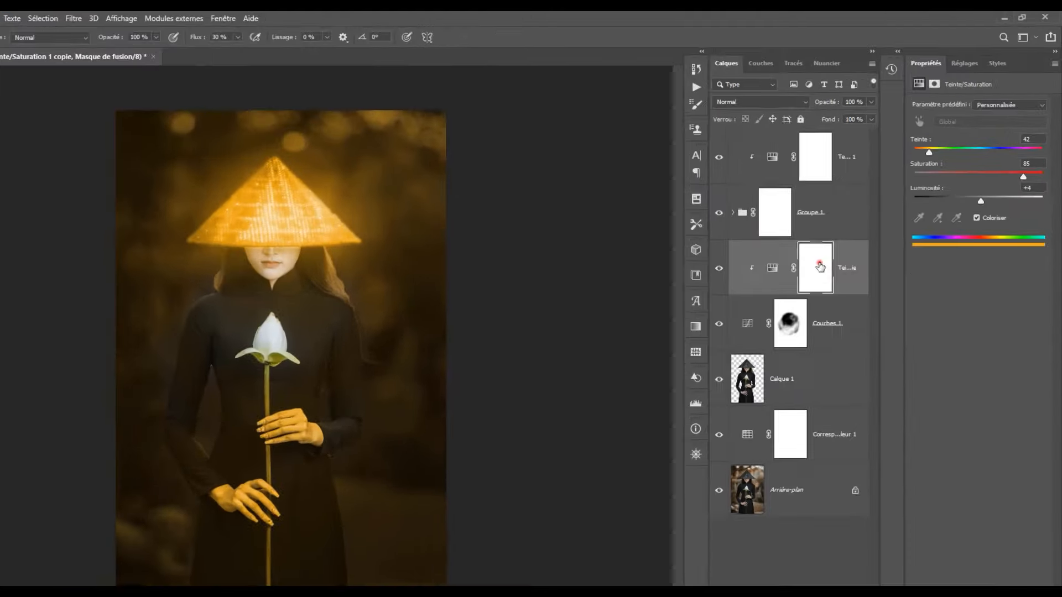
# - Invert the Teinte/Saturation copy's mask and paint white over the hair, shoulders, dress and hands to add orange light
pyautogui.click(841, 251)
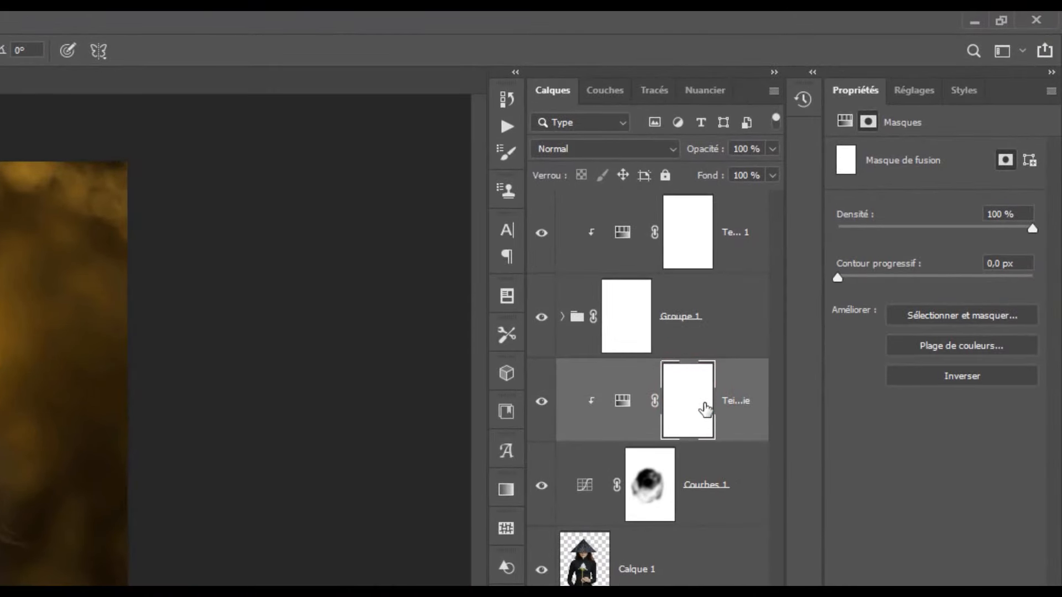
pyautogui.click(971, 374)
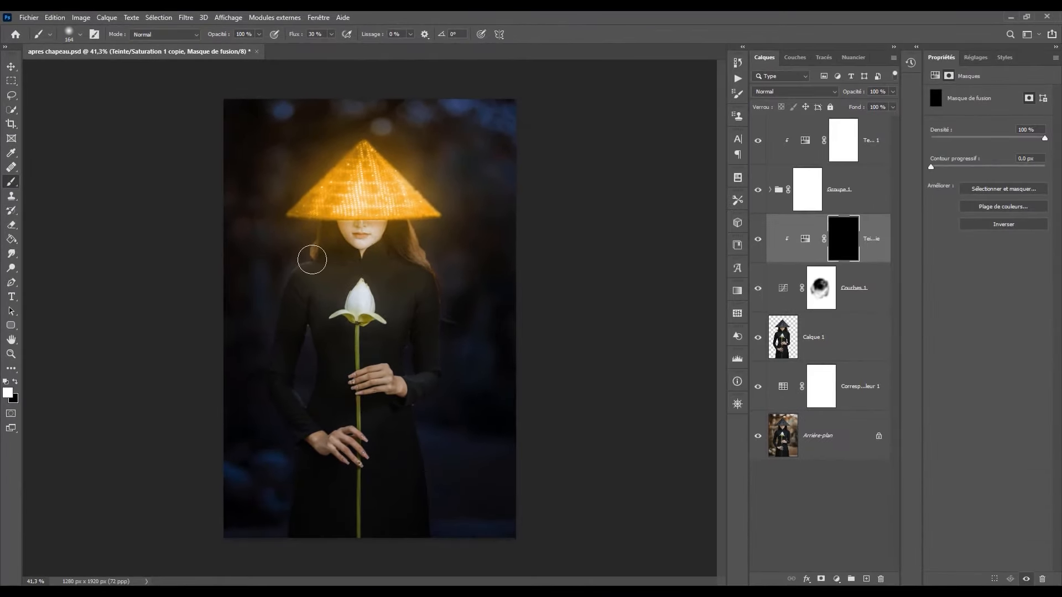
pyautogui.moveTo(412, 250)
pyautogui.mouseDown()
pyautogui.moveTo(427, 271)
pyautogui.moveTo(413, 373)
pyautogui.moveTo(404, 265)
pyautogui.moveTo(378, 372)
pyautogui.moveTo(396, 244)
pyautogui.moveTo(380, 265)
pyautogui.mouseUp()
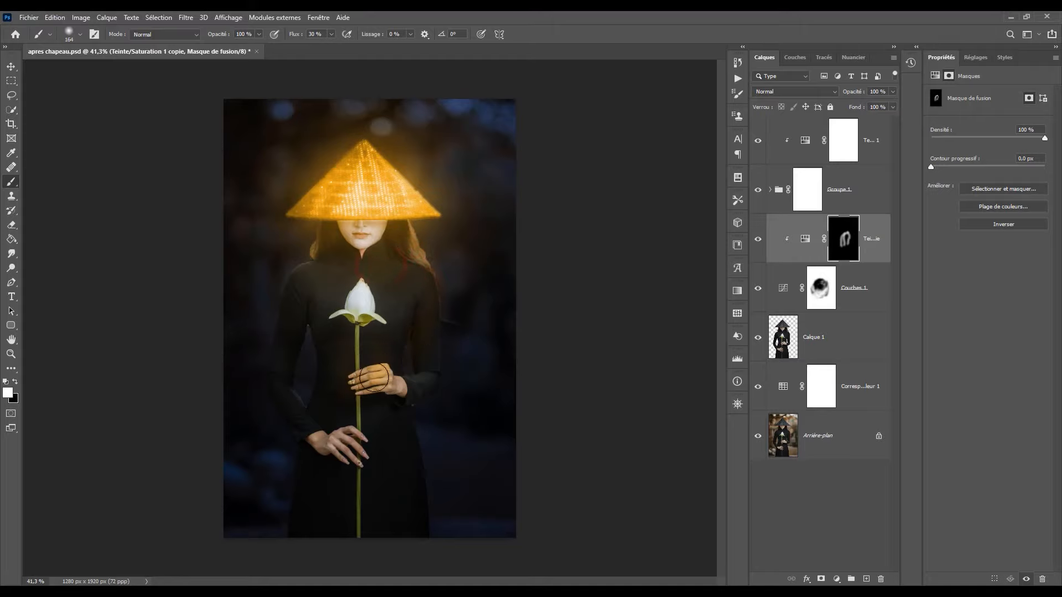
pyautogui.moveTo(373, 279)
pyautogui.mouseDown()
pyautogui.moveTo(362, 294)
pyautogui.moveTo(330, 284)
pyautogui.moveTo(331, 276)
pyautogui.moveTo(287, 318)
pyautogui.moveTo(322, 407)
pyautogui.mouseUp()
pyautogui.moveTo(318, 245)
pyautogui.mouseDown()
pyautogui.moveTo(297, 260)
pyautogui.moveTo(268, 415)
pyautogui.mouseUp()
pyautogui.moveTo(325, 299)
pyautogui.mouseDown()
pyautogui.moveTo(384, 398)
pyautogui.moveTo(426, 377)
pyautogui.moveTo(389, 296)
pyautogui.mouseUp()
pyautogui.click(413, 384)
pyautogui.moveTo(388, 254)
pyautogui.mouseDown()
pyautogui.moveTo(308, 318)
pyautogui.moveTo(311, 243)
pyautogui.moveTo(421, 237)
pyautogui.moveTo(313, 241)
pyautogui.mouseUp()
pyautogui.moveTo(310, 235)
pyautogui.mouseDown()
pyautogui.moveTo(286, 324)
pyautogui.moveTo(420, 252)
pyautogui.mouseUp()
pyautogui.moveTo(367, 386); pyautogui.dragTo(344, 353)
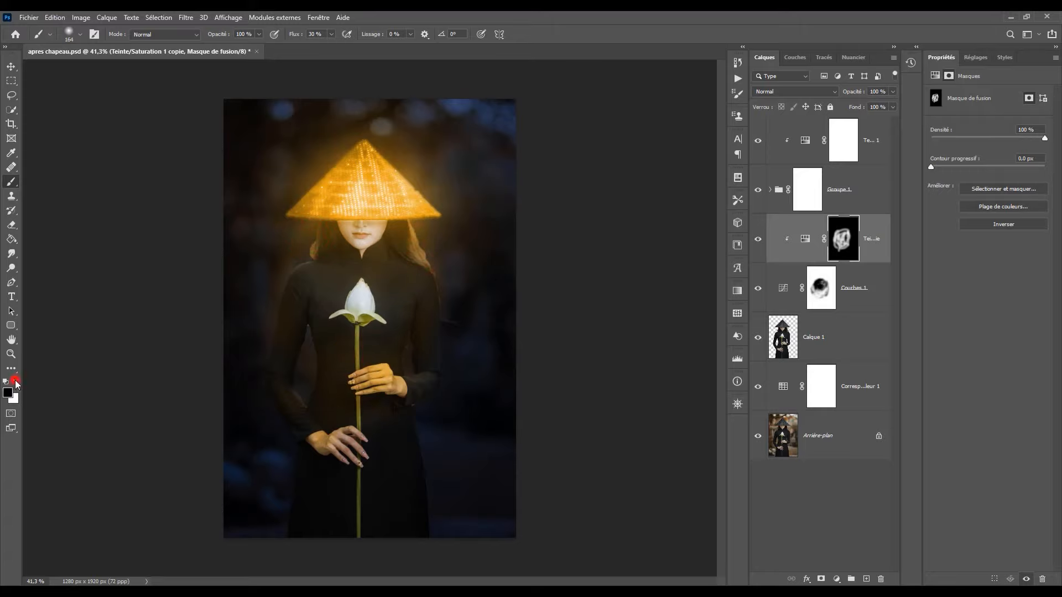
# - Paint black on the Teinte/Saturation copy's mask over the hands, sleeves, body edges and background beside the hat to remove excess orange
pyautogui.moveTo(290, 436)
pyautogui.mouseDown()
pyautogui.moveTo(343, 452)
pyautogui.moveTo(315, 435)
pyautogui.moveTo(333, 449)
pyautogui.moveTo(293, 387)
pyautogui.moveTo(318, 437)
pyautogui.mouseUp()
pyautogui.moveTo(267, 358)
pyautogui.mouseDown()
pyautogui.moveTo(277, 414)
pyautogui.moveTo(319, 444)
pyautogui.mouseUp()
pyautogui.moveTo(420, 382)
pyautogui.mouseDown()
pyautogui.moveTo(406, 386)
pyautogui.moveTo(416, 386)
pyautogui.mouseUp()
pyautogui.click(420, 381)
pyautogui.click(407, 387)
pyautogui.moveTo(321, 426); pyautogui.dragTo(384, 447)
pyautogui.click(415, 403)
pyautogui.click(437, 316)
pyautogui.click(291, 330)
pyautogui.click(263, 311)
pyautogui.click(417, 352)
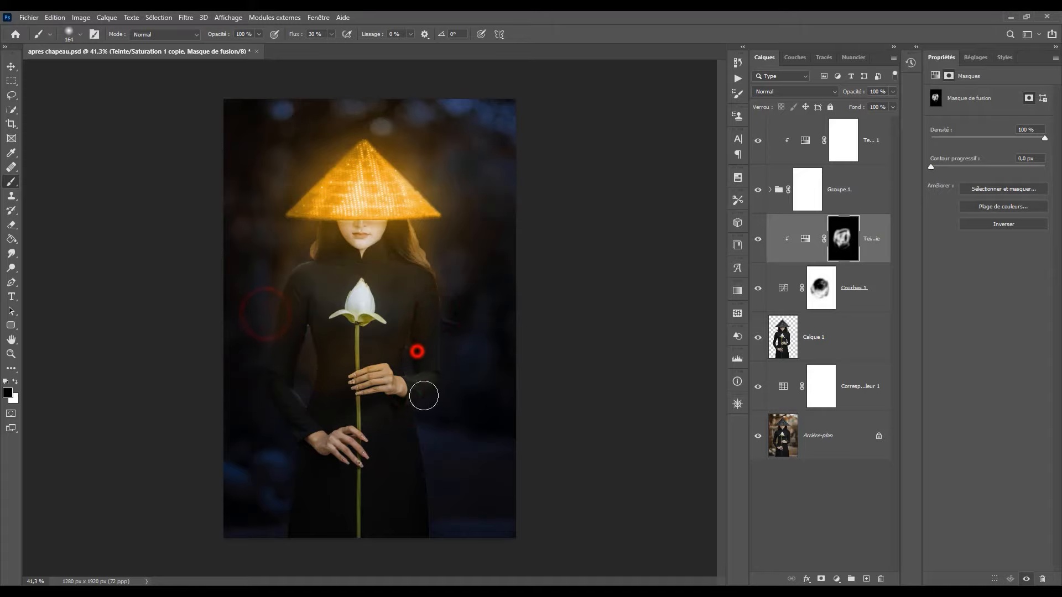
pyautogui.click(408, 334)
pyautogui.click(408, 133)
pyautogui.click(308, 131)
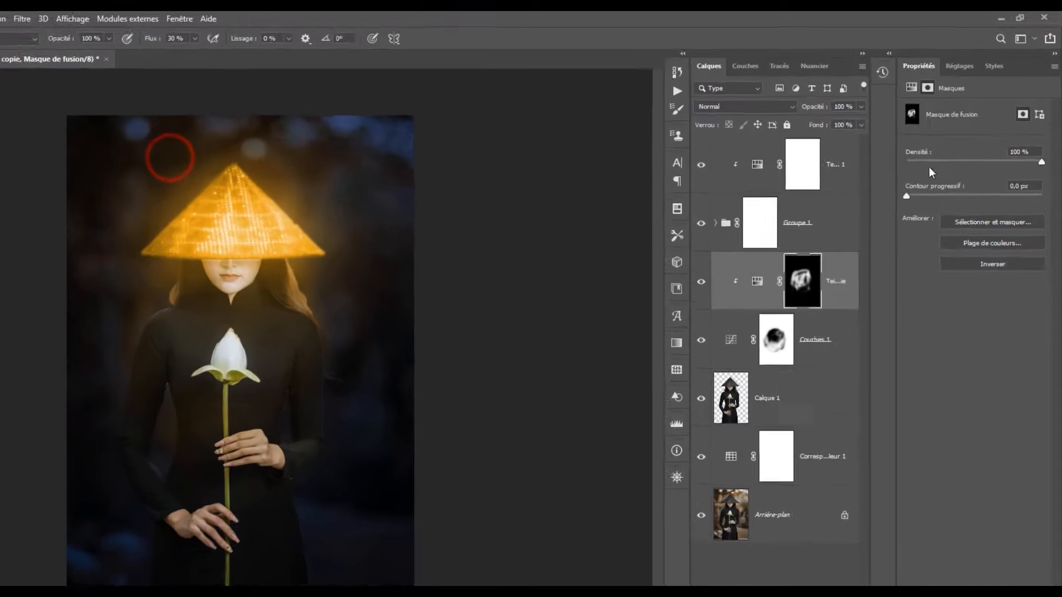
# - Lower the opacity of the Teinte/Saturation copy to 1%
pyautogui.click(861, 106)
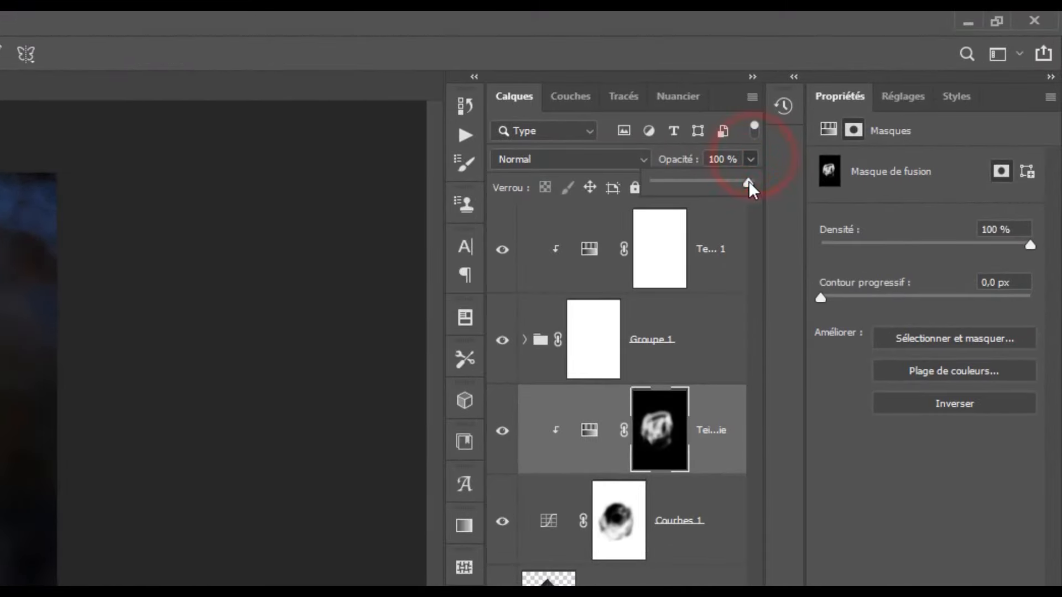
pyautogui.moveTo(748, 181); pyautogui.dragTo(717, 188)
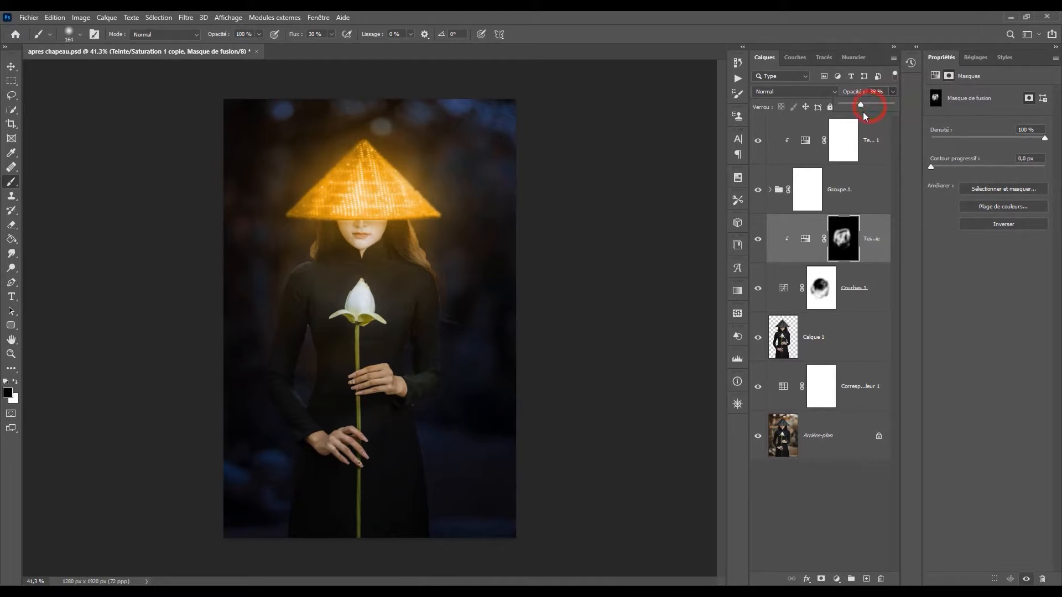
pyautogui.moveTo(854, 109); pyautogui.dragTo(861, 109)
pyautogui.moveTo(848, 104); pyautogui.dragTo(842, 106)
# - Compare the finished composite with the original photo by isolating the Arrière-plan layer and restoring all layers
pyautogui.keyDown('alt'); pyautogui.click(758, 436); pyautogui.keyUp('alt')
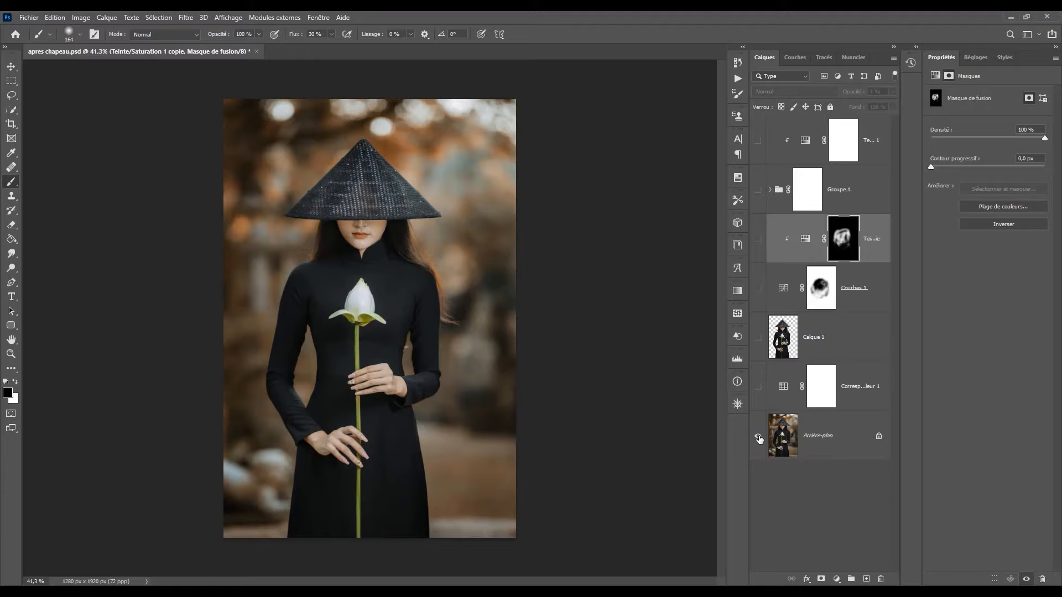
pyautogui.keyDown('alt'); pyautogui.click(759, 436); pyautogui.keyUp('alt')
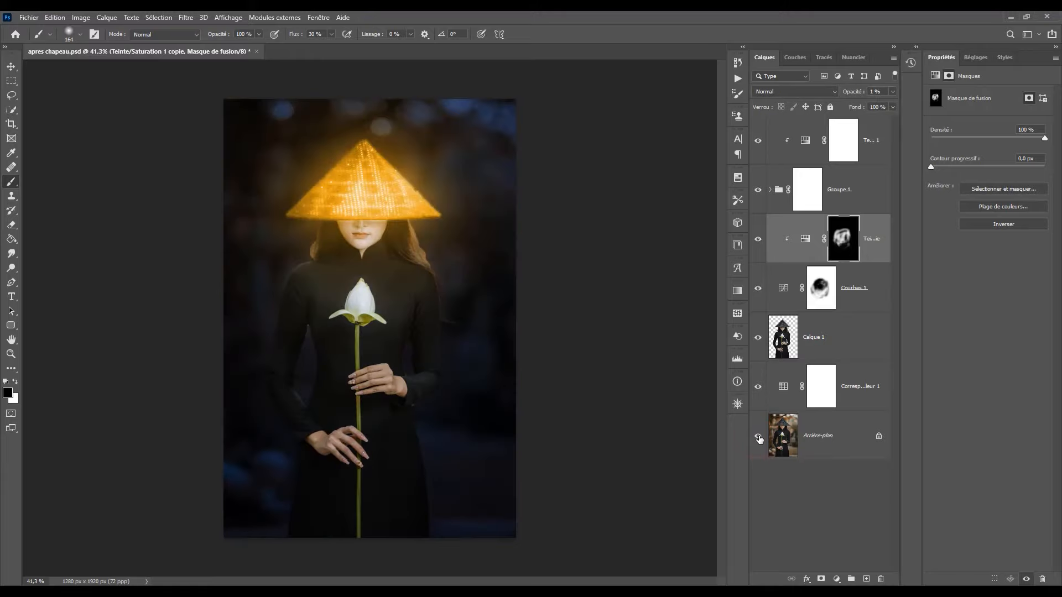